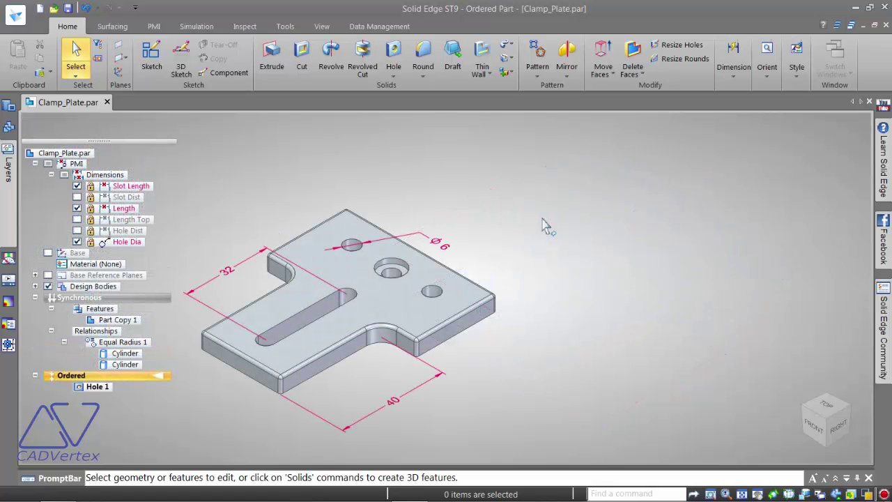
Open the part's Variable Table and expand the variables of Hole 1.
{"action": "left_click", "coordinate": [285, 26]}
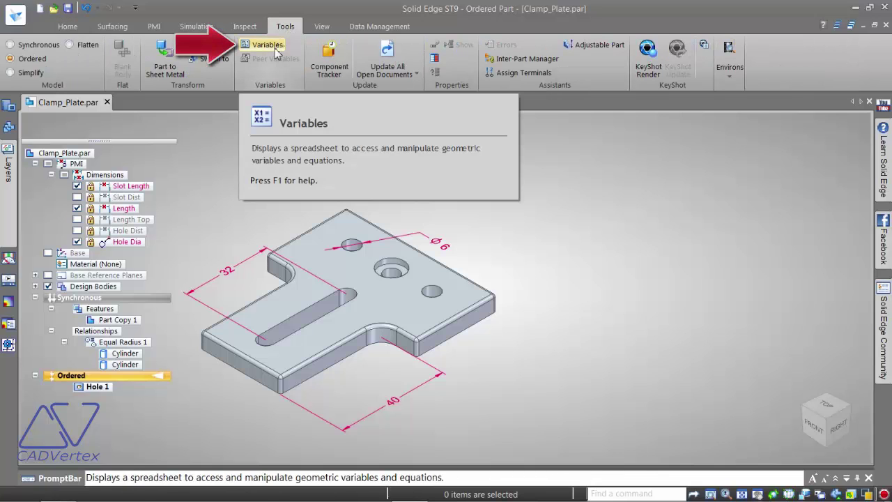
{"action": "right_click", "coordinate": [607, 233]}
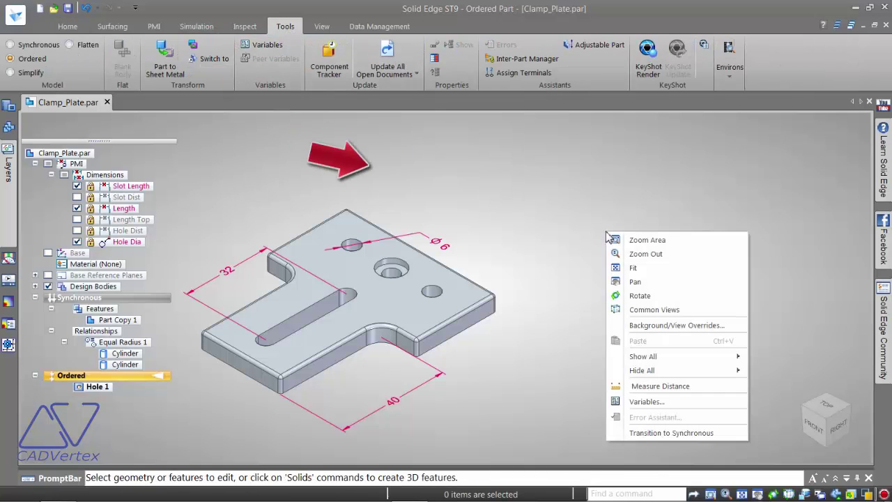
{"action": "left_click", "coordinate": [653, 405]}
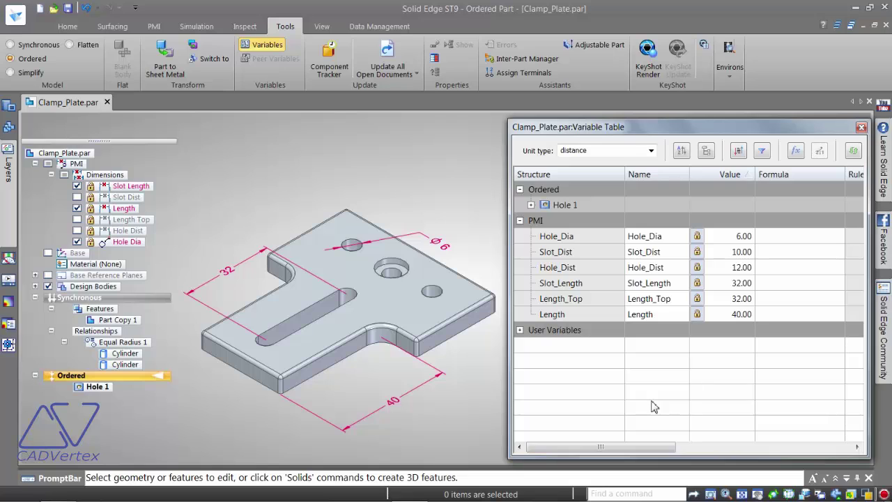
{"action": "left_click", "coordinate": [531, 205]}
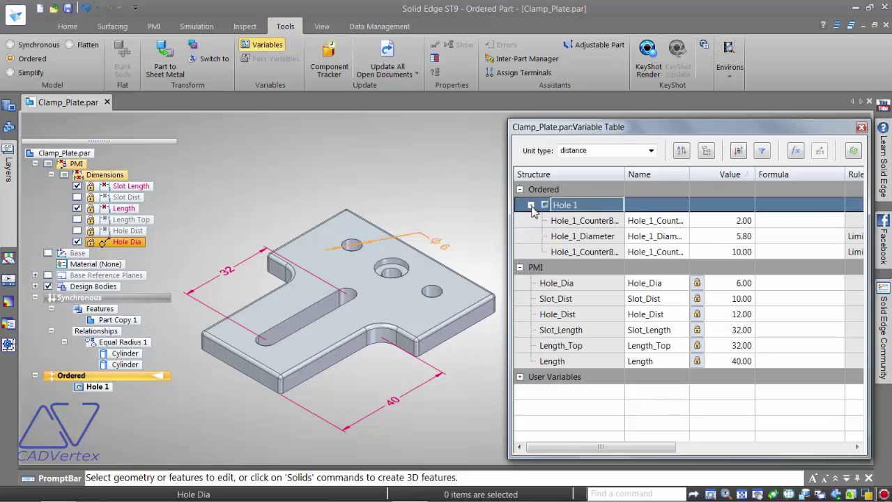
Examine the User Variables group, and compare the table's flat sorted view with its Structured View.
{"action": "left_click", "coordinate": [520, 377]}
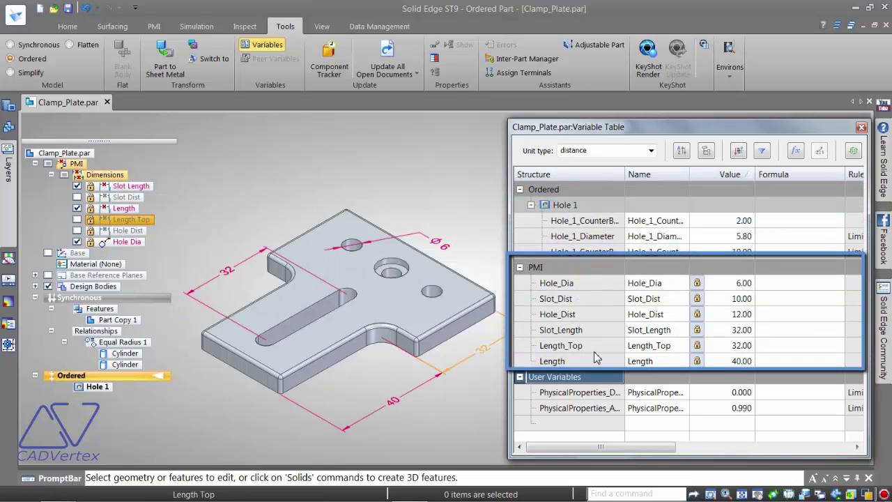
{"action": "left_click", "coordinate": [520, 376]}
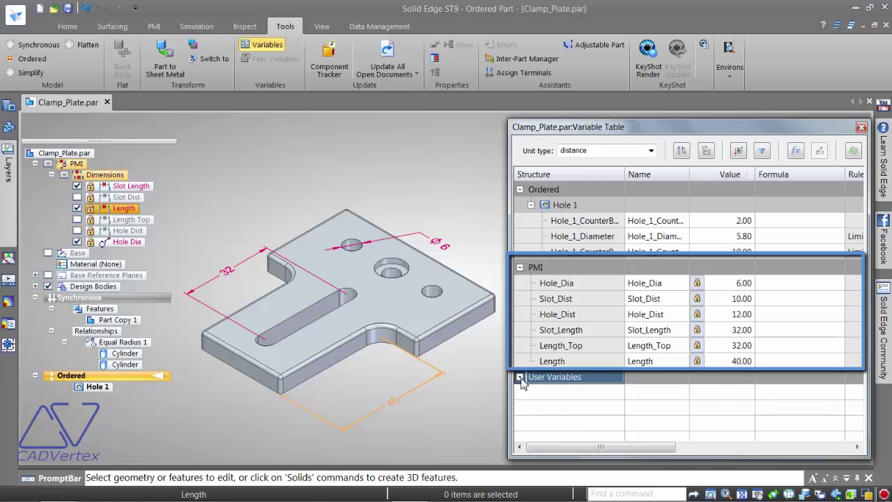
{"action": "left_click", "coordinate": [682, 152]}
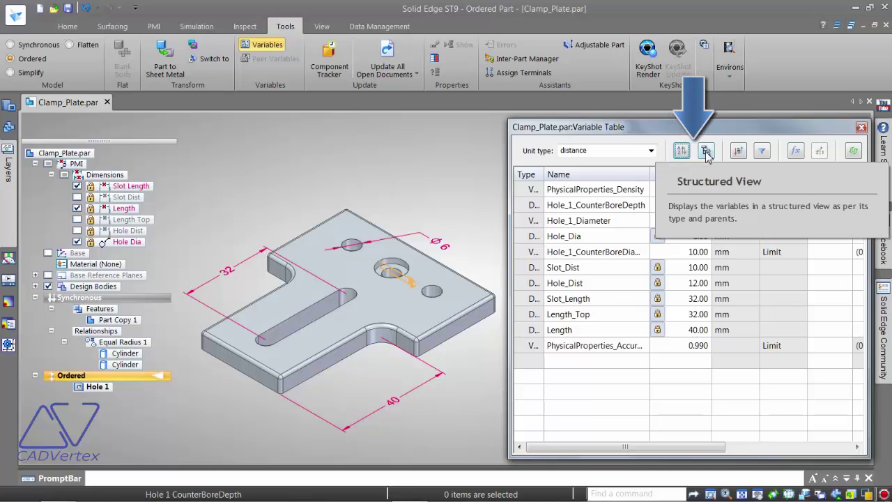
{"action": "left_click", "coordinate": [706, 151]}
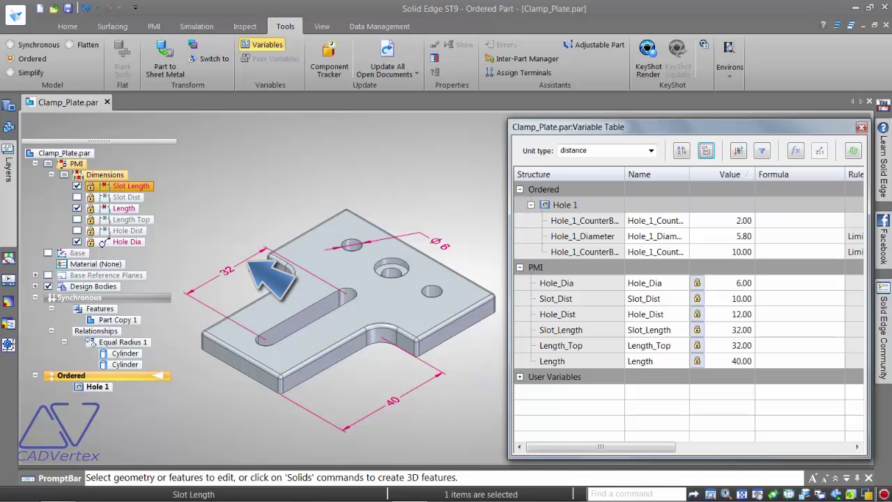
Start a formula for the Slot Length dimension using the logical IF function in the Function Wizard.
{"action": "left_click", "coordinate": [251, 279]}
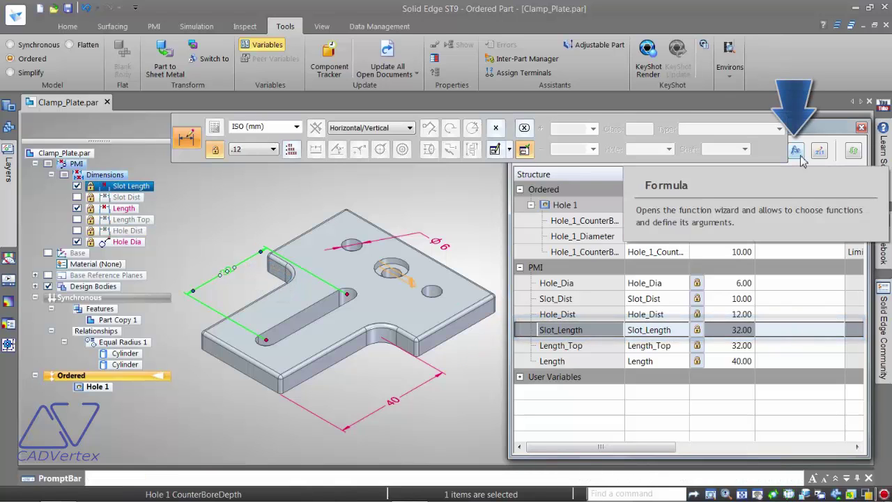
{"action": "left_click", "coordinate": [796, 151]}
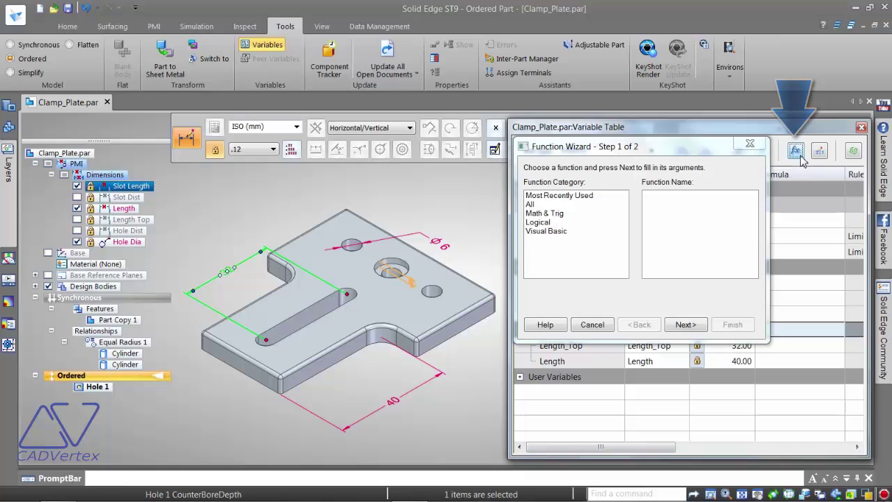
{"action": "left_click", "coordinate": [565, 223]}
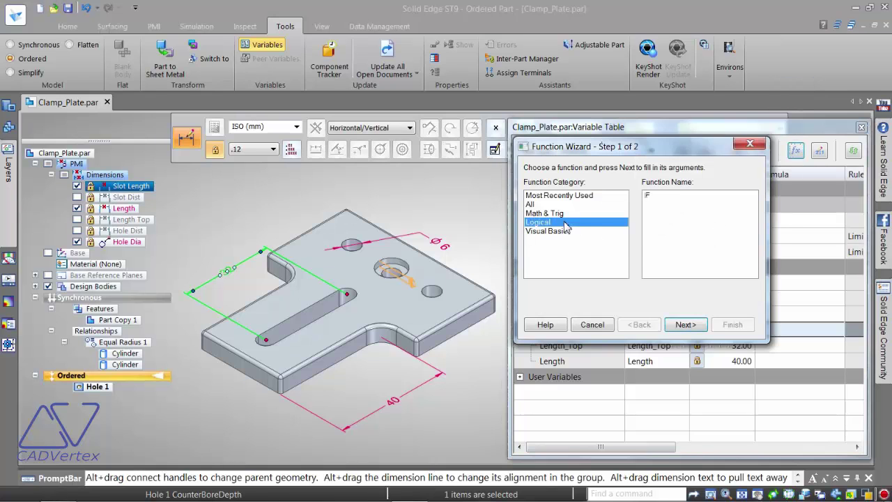
{"action": "left_click", "coordinate": [651, 199]}
{"action": "left_click", "coordinate": [692, 325]}
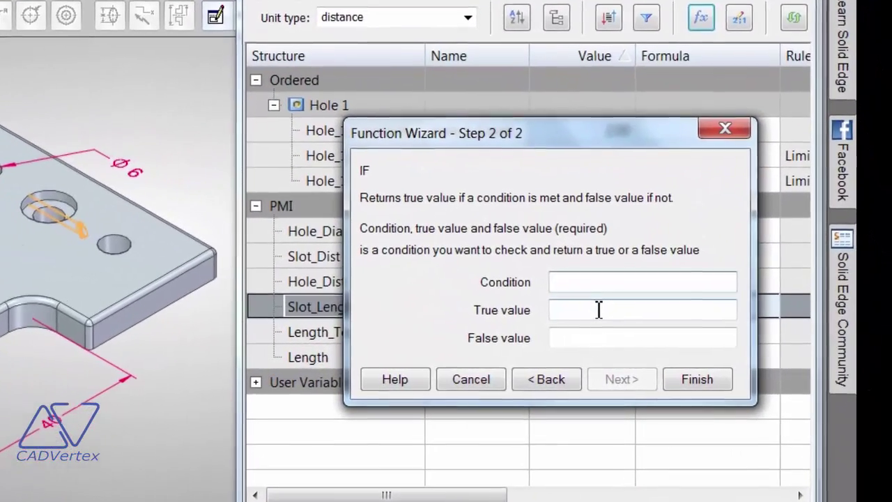
Define the IF function with condition Length <= 40, true value 32 and false value 36, and finish the wizard.
{"action": "type", "text": "Length <= 40"}
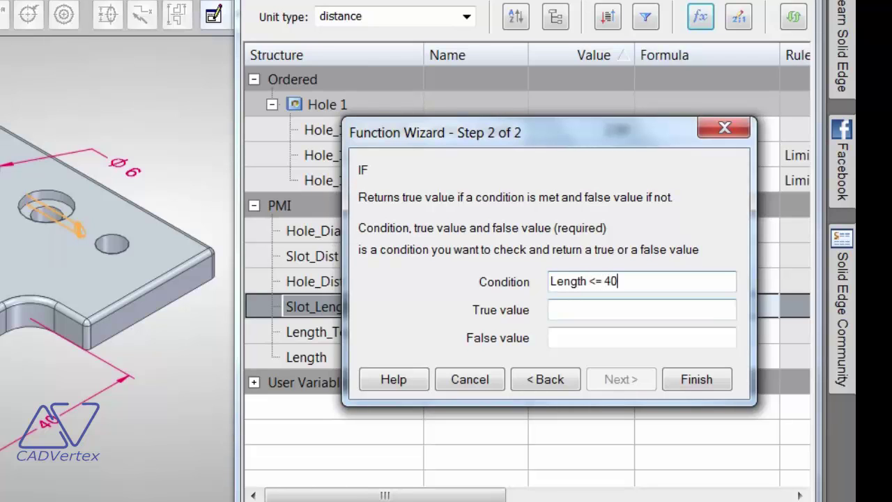
{"action": "left_click", "coordinate": [611, 313]}
{"action": "type", "text": "32"}
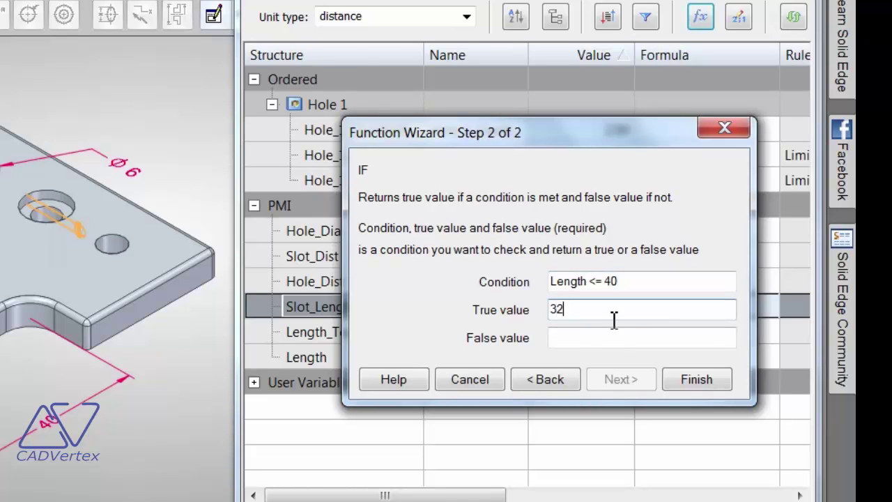
{"action": "left_click", "coordinate": [630, 345]}
{"action": "left_click", "coordinate": [644, 337]}
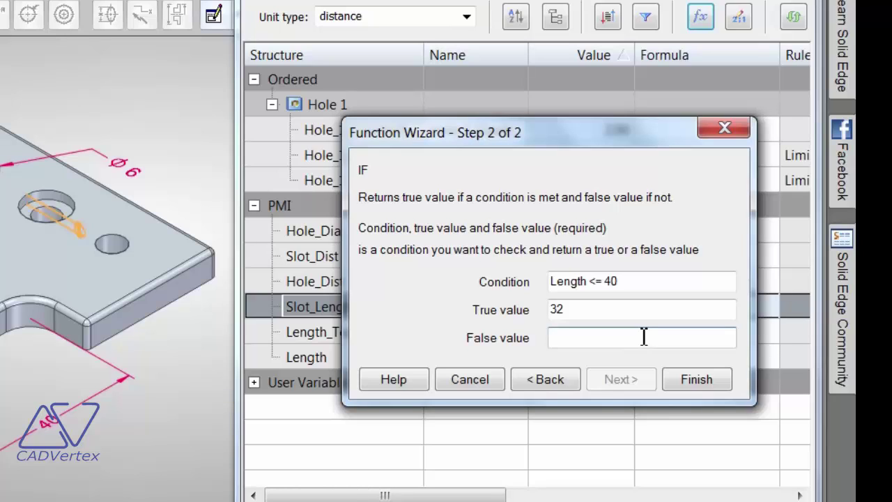
{"action": "type", "text": "36"}
{"action": "left_click", "coordinate": [697, 380]}
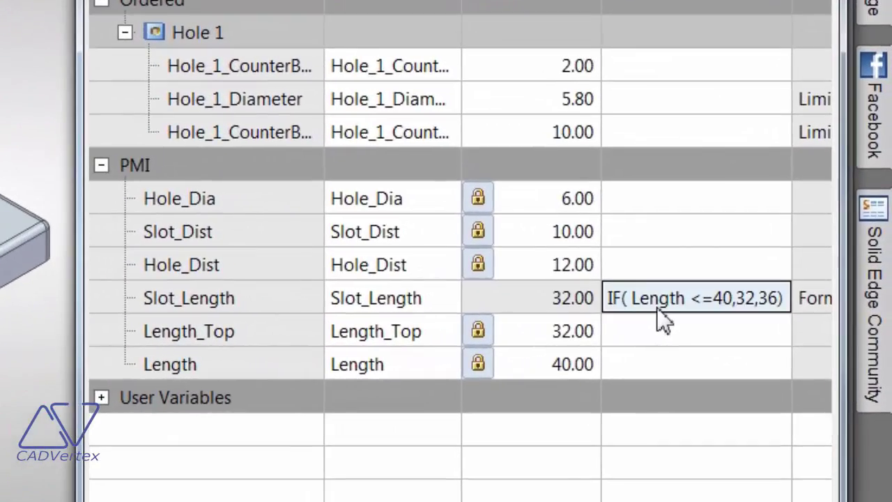
Edit the Slot_Length formula in the Variable Table so that the IF function's false value is 38.
{"action": "left_click", "coordinate": [778, 333]}
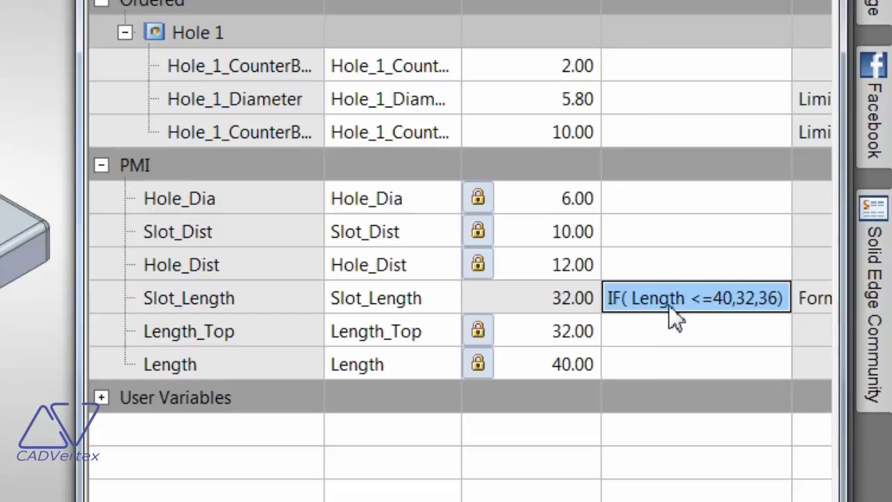
{"action": "left_click", "coordinate": [643, 305]}
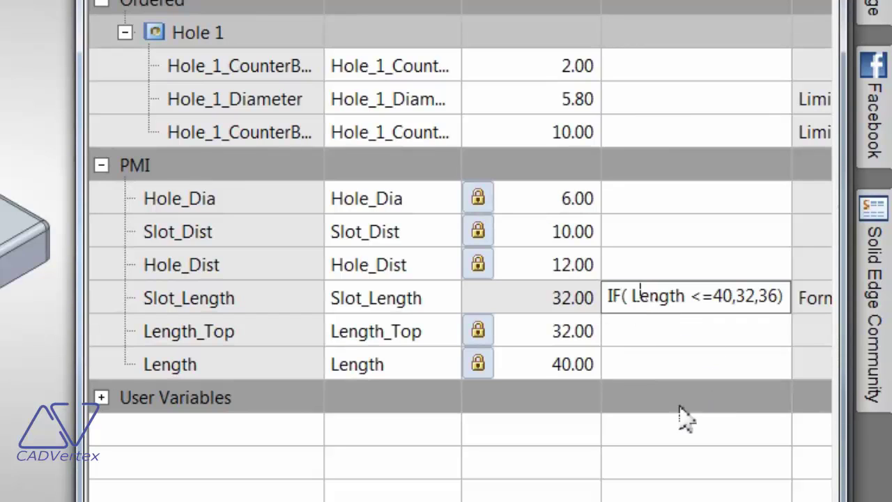
{"action": "key", "text": "Home"}
{"action": "key", "text": "ctrl+Right"}
{"action": "key", "text": "ctrl+Right"}
{"action": "key", "text": "ctrl+Right"}
{"action": "key", "text": "Left"}
{"action": "key", "text": "Left"}
{"action": "key", "text": "ctrl+Left"}
{"action": "key", "text": "ctrl+Left"}
{"action": "key", "text": "ctrl+Left"}
{"action": "key", "text": "Right"}
{"action": "key", "text": "ctrl+Right"}
{"action": "key", "text": "ctrl+Right"}
{"action": "key", "text": "End"}
{"action": "key", "text": "Left"}
{"action": "key", "text": "Left"}
{"action": "key", "text": "shift+Right"}
{"action": "type", "text": "8"}
{"action": "key", "text": "Return"}
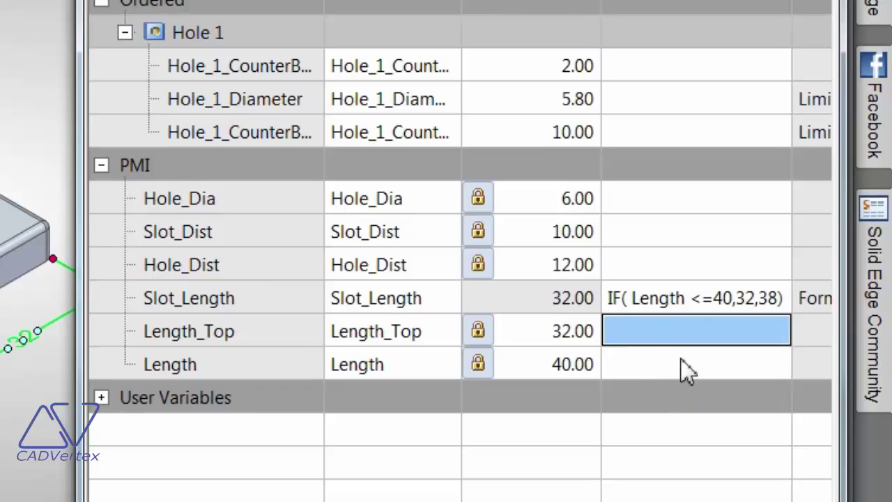
Review the Slot_Length formula in the Variable Rule Editor, close the editor and clear the selection.
{"action": "left_click", "coordinate": [685, 300]}
{"action": "right_click", "coordinate": [687, 301]}
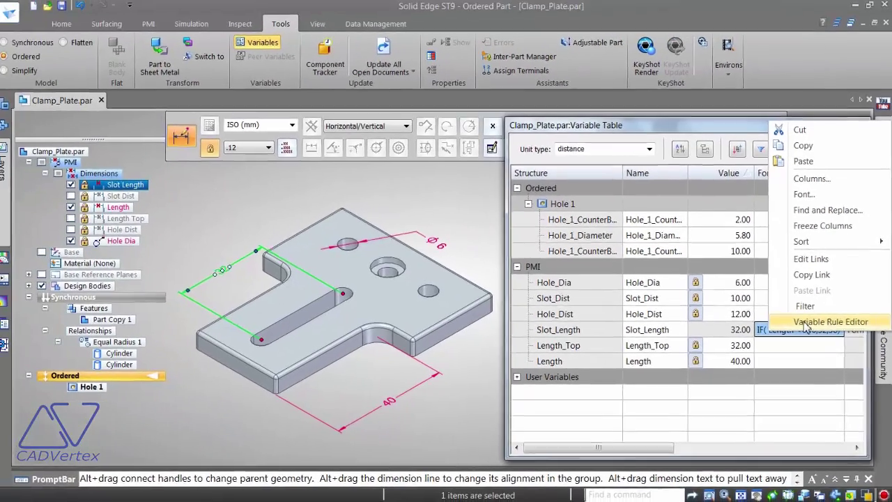
{"action": "left_click", "coordinate": [808, 322]}
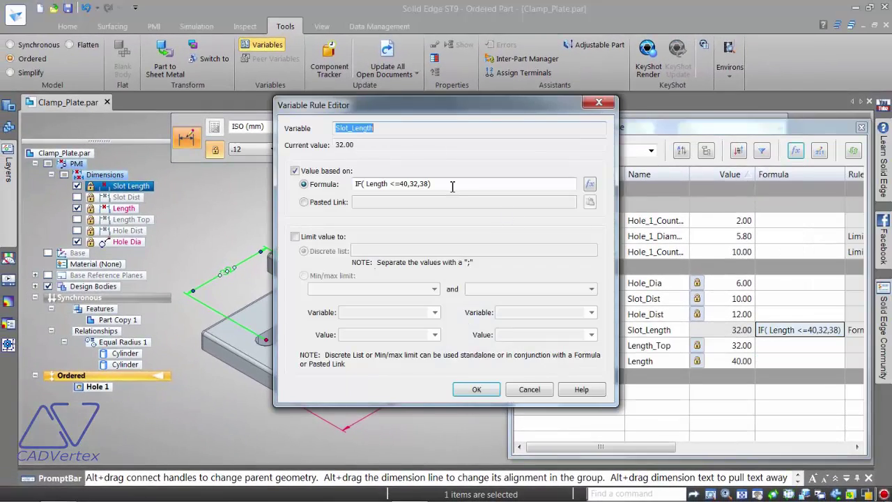
{"action": "left_click_drag", "start_coordinate": [461, 184], "coordinate": [347, 185]}
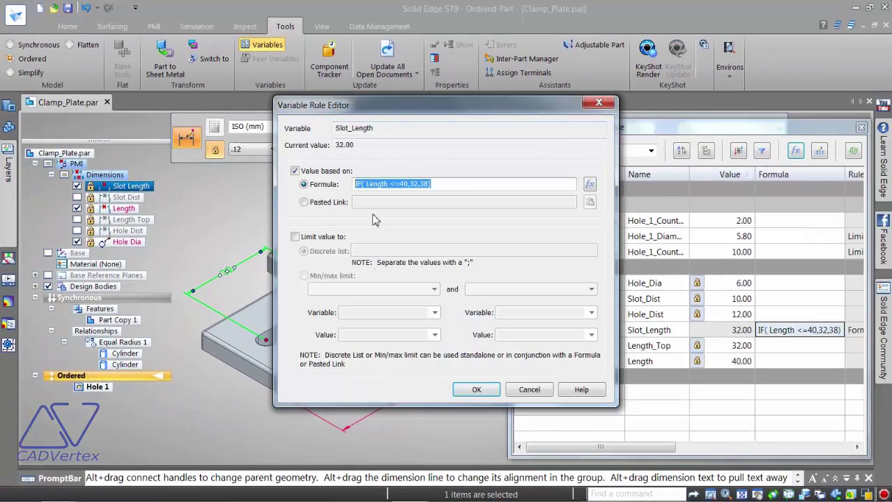
{"action": "left_click", "coordinate": [480, 390]}
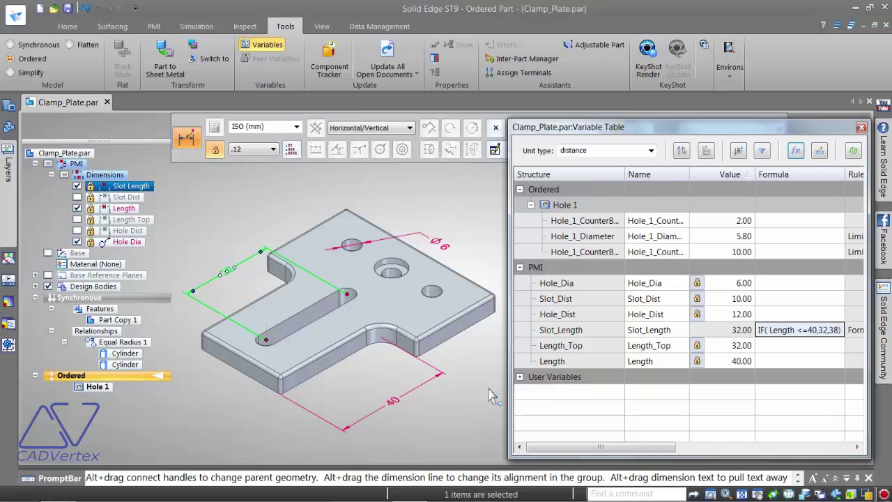
{"action": "left_click", "coordinate": [459, 429]}
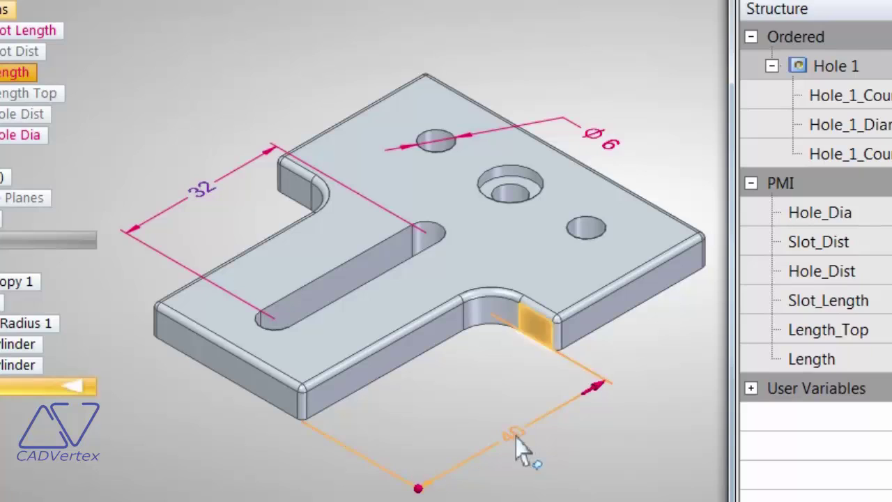
Set the plate's Length dimension to 36 mm to test the slot length rule.
{"action": "left_click", "coordinate": [518, 446]}
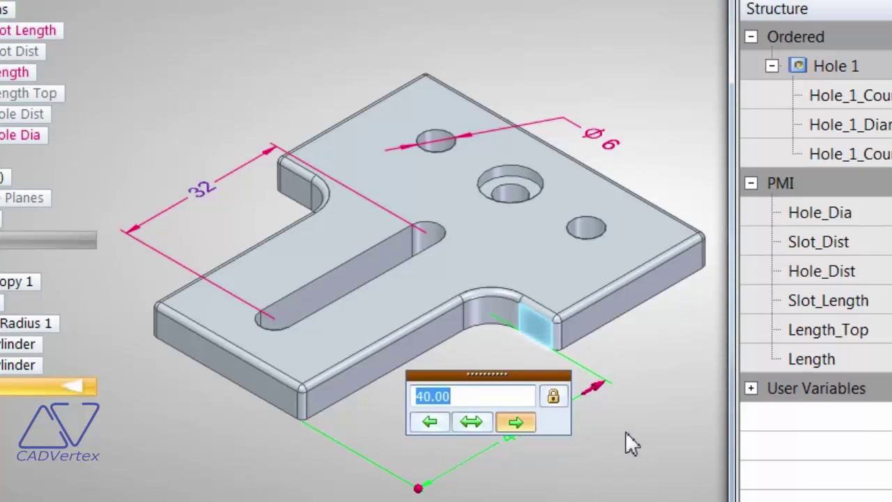
{"action": "type", "text": "36"}
{"action": "key", "text": "Return"}
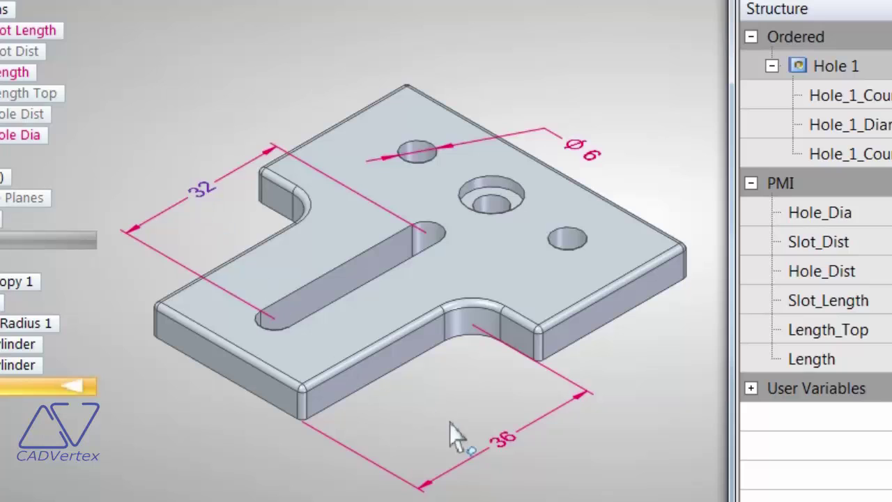
Set the plate's Length dimension to 45 mm to test the false branch of the slot length rule.
{"action": "left_click", "coordinate": [502, 445]}
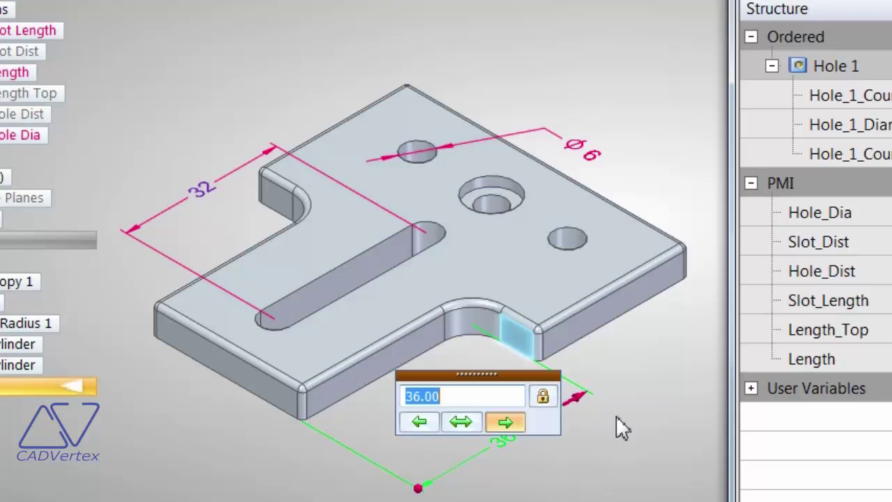
{"action": "type", "text": "45"}
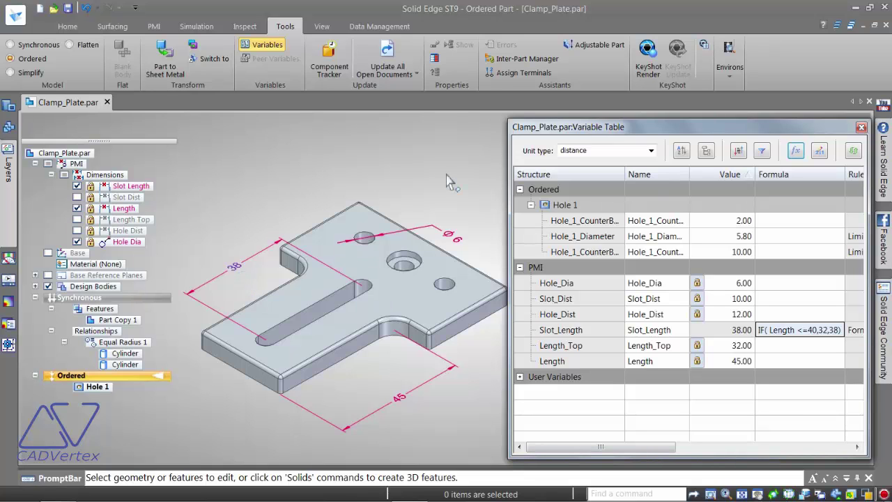
{"action": "scroll", "coordinate": [449, 181], "scroll_direction": "up", "scroll_amount": 2}
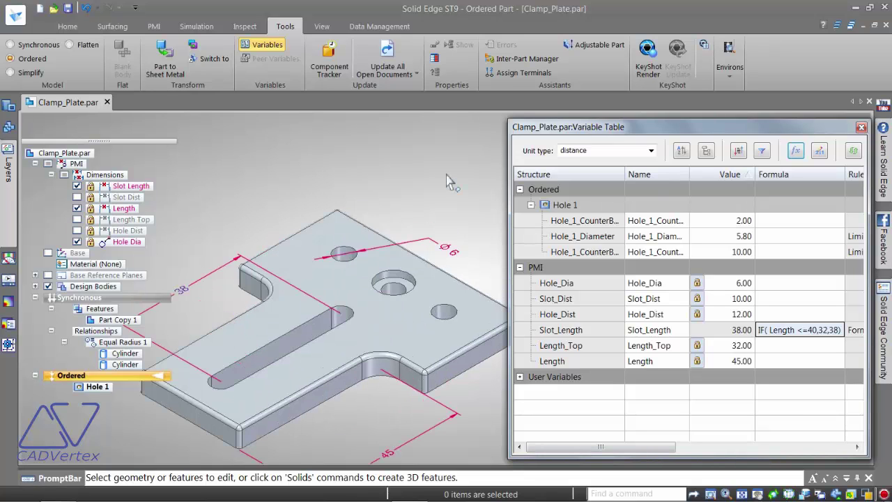
{"action": "scroll", "coordinate": [450, 182], "scroll_direction": "down", "scroll_amount": 2}
{"action": "scroll", "coordinate": [450, 182], "scroll_direction": "up", "scroll_amount": 3}
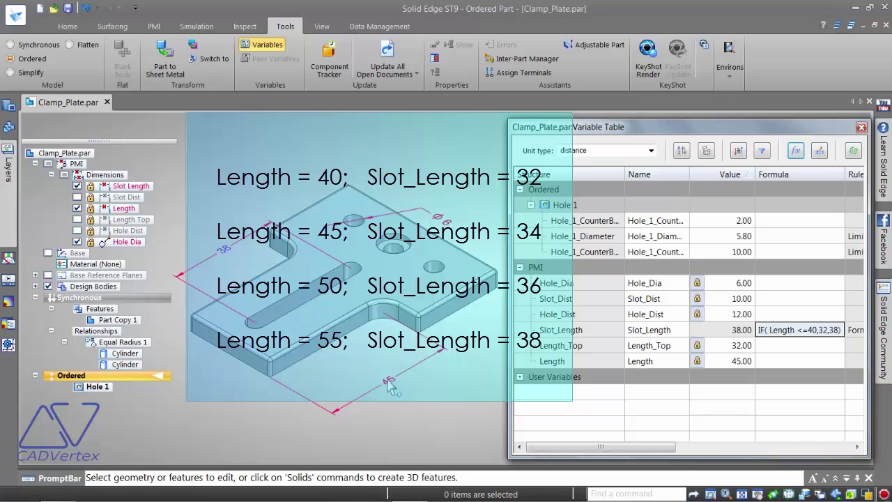
Copy the entire Slot_Length formula from the Variable Table.
{"action": "left_click", "coordinate": [789, 333]}
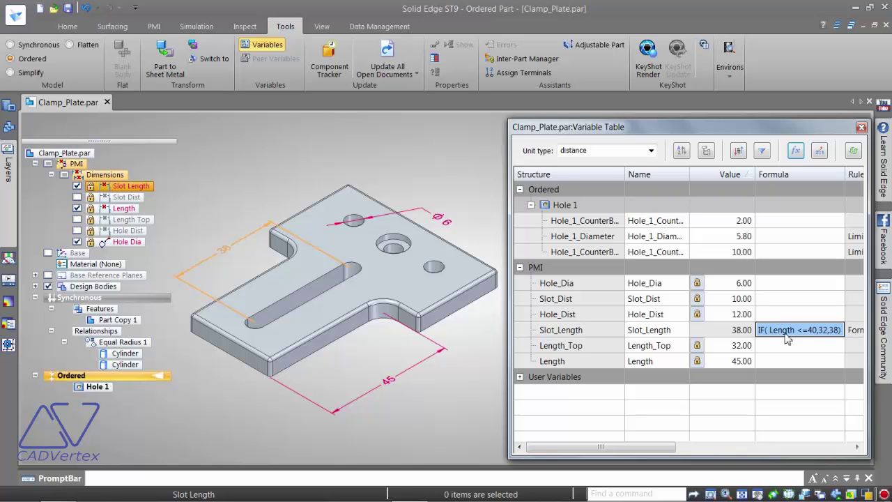
{"action": "left_click", "coordinate": [788, 338]}
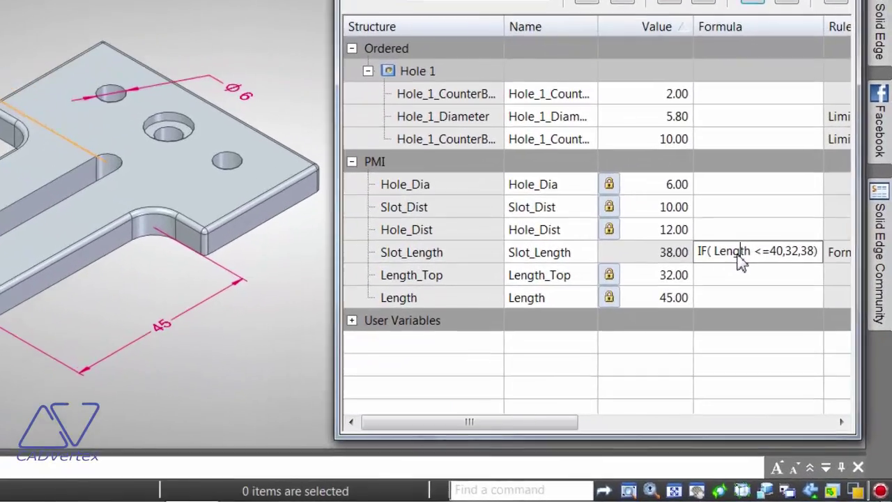
{"action": "right_click", "coordinate": [788, 337]}
{"action": "left_click", "coordinate": [708, 353]}
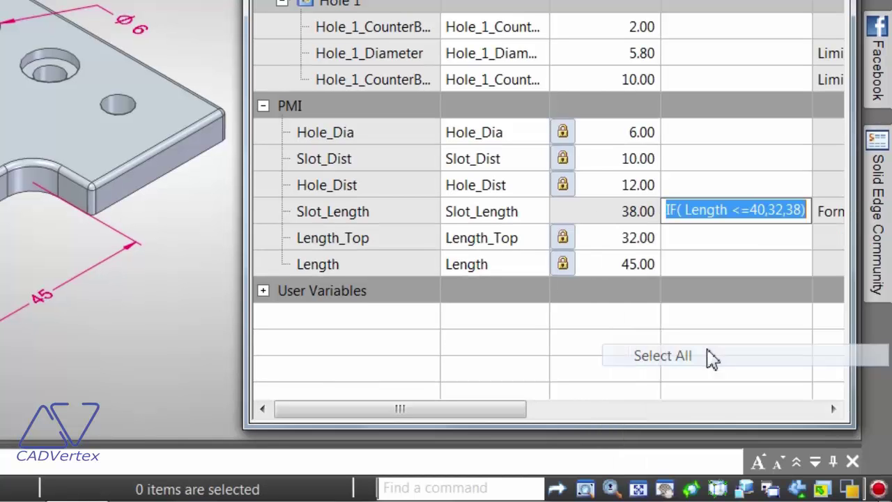
{"action": "right_click", "coordinate": [718, 230]}
{"action": "left_click", "coordinate": [720, 289]}
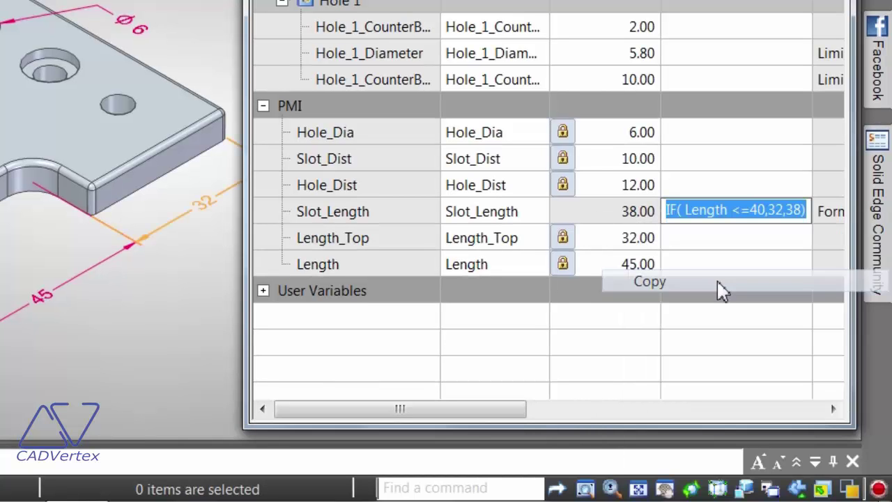
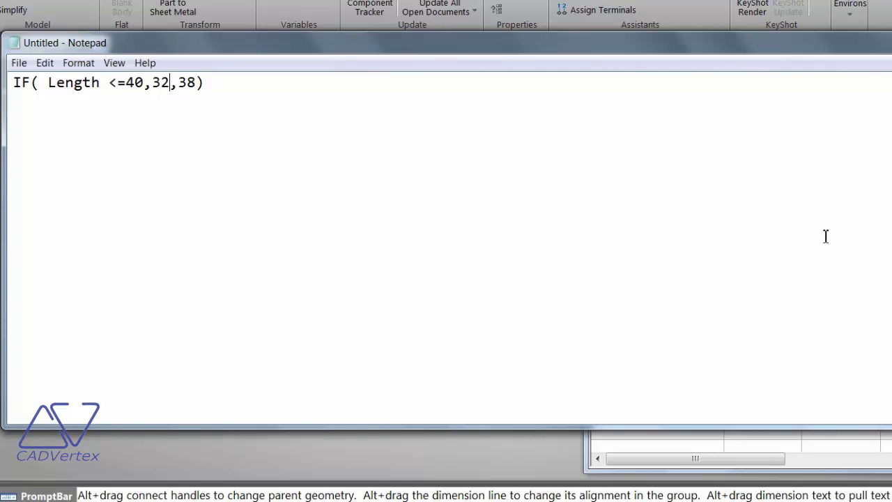
Remove the less-than sign from the IF condition so that it tests Length =40.
{"action": "key", "text": "Left"}
{"action": "key", "text": "shift+Left"}
{"action": "key", "text": "Delete"}
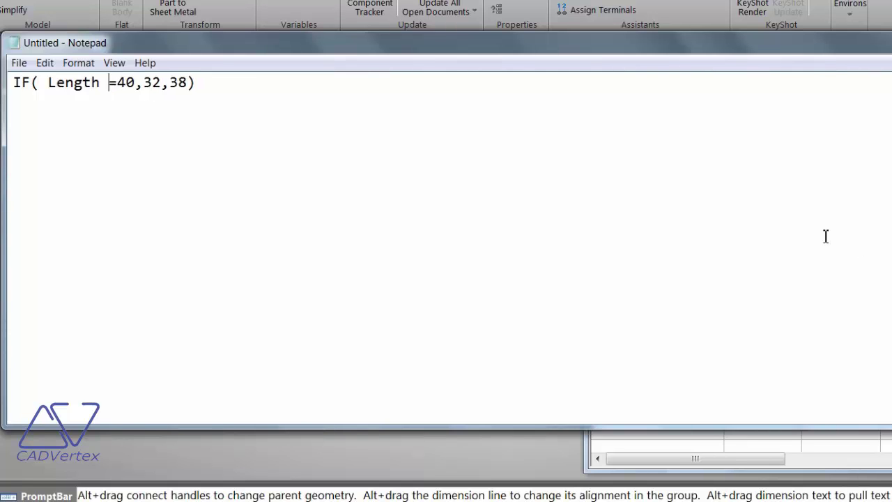
Copy the entire edited IF formula for reuse as nested cases.
{"action": "key", "text": "shift+Right"}
{"action": "key", "text": "shift+Right"}
{"action": "key", "text": "shift+Right"}
{"action": "key", "text": "shift+Right"}
{"action": "key", "text": "shift+Right"}
{"action": "key", "text": "shift+Right"}
{"action": "key", "text": "shift+Right"}
{"action": "key", "text": "shift+Right"}
{"action": "key", "text": "shift+Right"}
{"action": "key", "text": "shift+Right"}
{"action": "key", "text": "shift+Right"}
{"action": "key", "text": "shift+Right"}
{"action": "key", "text": "shift+Right"}
{"action": "key", "text": "shift+Right"}
{"action": "key", "text": "shift+Right"}
{"action": "key", "text": "shift+Right"}
{"action": "key", "text": "shift+Right"}
{"action": "key", "text": "shift+Right"}
{"action": "key", "text": "shift+Right"}
{"action": "key", "text": "shift+Right"}
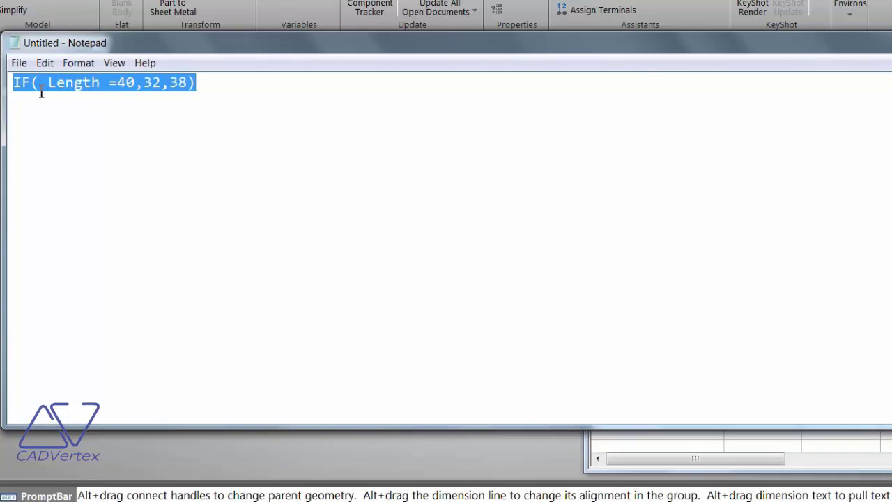
{"action": "left_click", "coordinate": [48, 64]}
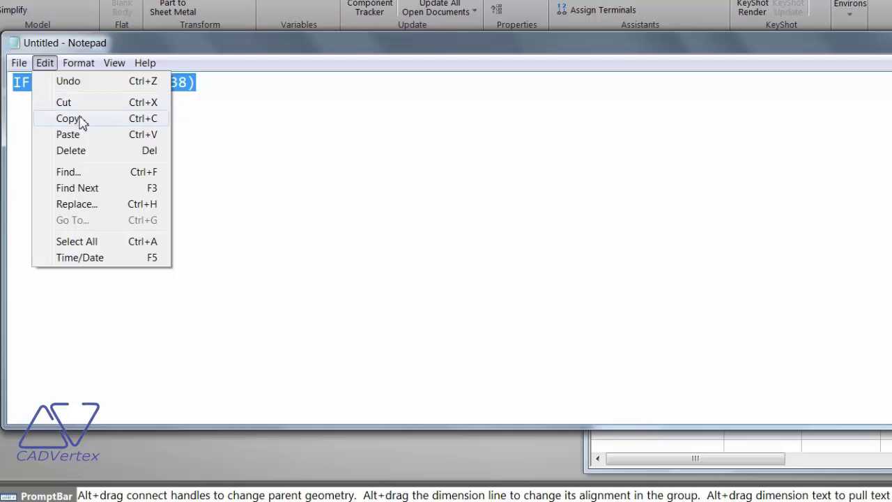
{"action": "left_click", "coordinate": [79, 119]}
Insert a space after each comma in the formula, before the values 32 and 38.
{"action": "left_click", "coordinate": [136, 83]}
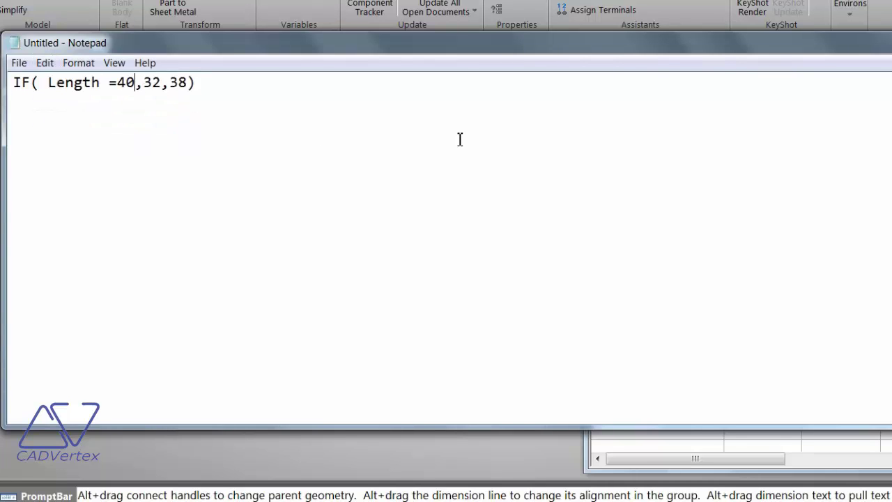
{"action": "key", "text": "Right"}
{"action": "key", "text": "Left"}
{"action": "key", "text": "Left"}
{"action": "key", "text": "Left"}
{"action": "key", "text": "Left"}
{"action": "key", "text": "Left"}
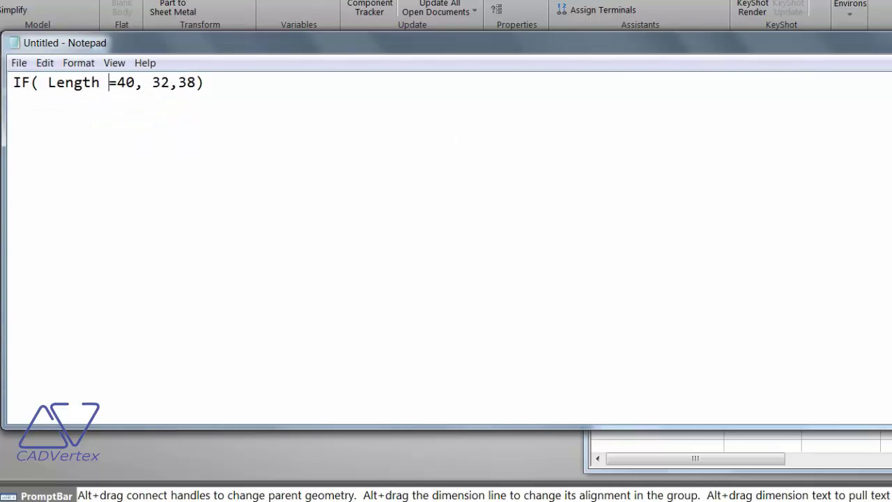
{"action": "key", "text": "Right"}
{"action": "key", "text": "Right"}
{"action": "key", "text": "Right"}
{"action": "key", "text": "Right"}
{"action": "key", "text": "Right"}
{"action": "key", "text": "Right"}
{"action": "key", "text": "Right"}
{"action": "key", "text": "Right"}
{"action": "key", "text": "Left"}
{"action": "key", "text": "Left"}
{"action": "key", "text": "Left"}
{"action": "key", "text": "shift+Right"}
{"action": "key", "text": "shift+Right"}
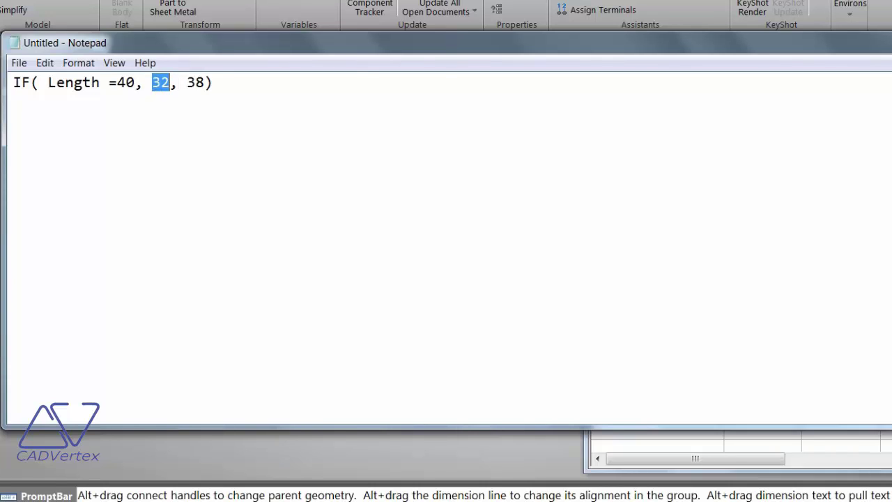
Replace the outer IF's false value with the copied IF formula.
{"action": "key", "text": "Right"}
{"action": "key", "text": "Right"}
{"action": "key", "text": "shift+Right"}
{"action": "key", "text": "shift+Right"}
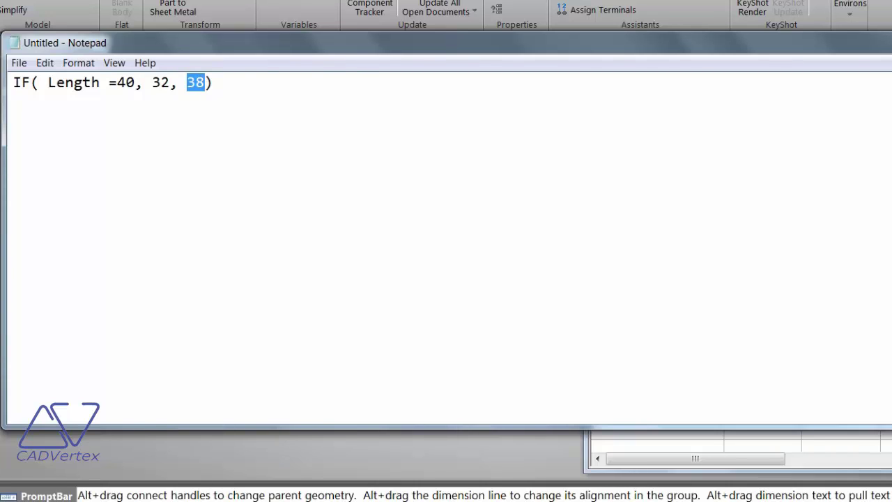
{"action": "key", "text": "ctrl+v"}
Set the second IF's condition to Length =45 and its true value to 36, with a space before the value.
{"action": "key", "text": "ctrl+Left"}
{"action": "key", "text": "ctrl+Left"}
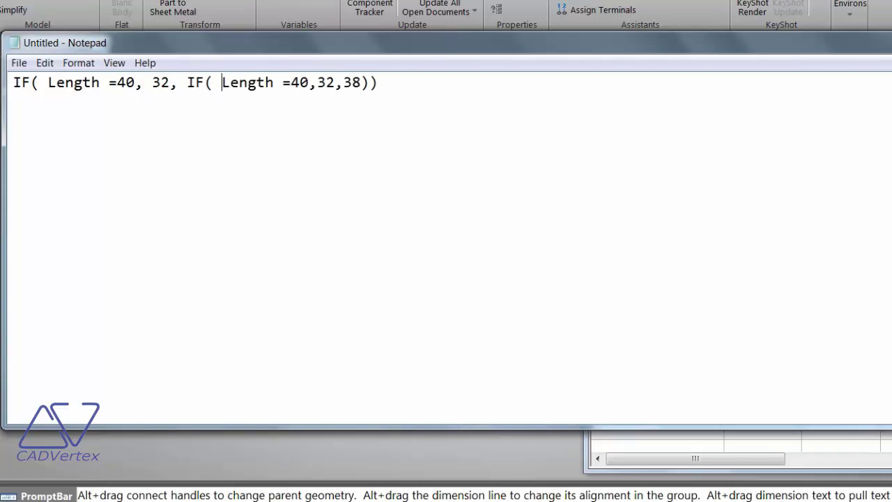
{"action": "key", "text": "ctrl+Right"}
{"action": "key", "text": "Right"}
{"action": "key", "text": "Right"}
{"action": "key", "text": "shift+Right"}
{"action": "type", "text": "5"}
{"action": "key", "text": "Right"}
{"action": "key", "text": "shift+Right"}
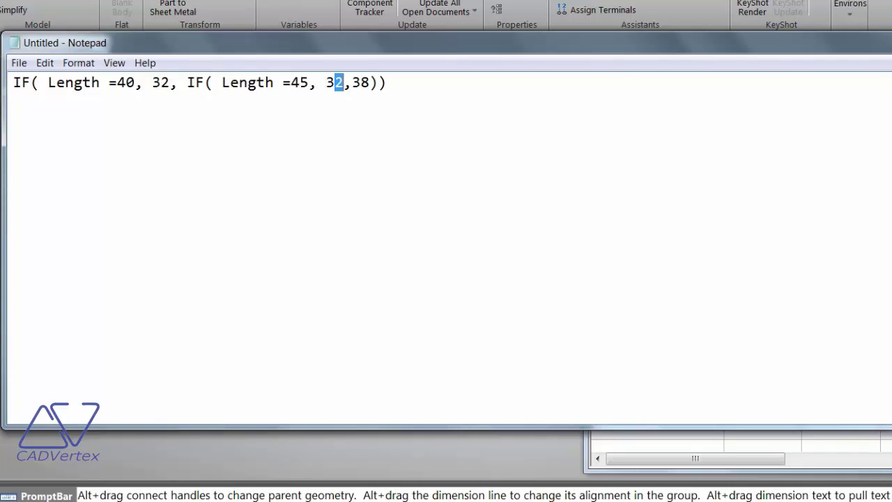
{"action": "type", "text": "6"}
Replace the second IF's false value with the copied IF formula.
{"action": "key", "text": "Right"}
{"action": "key", "text": "shift+Right"}
{"action": "key", "text": "shift+Right"}
{"action": "key", "text": "ctrl+v"}
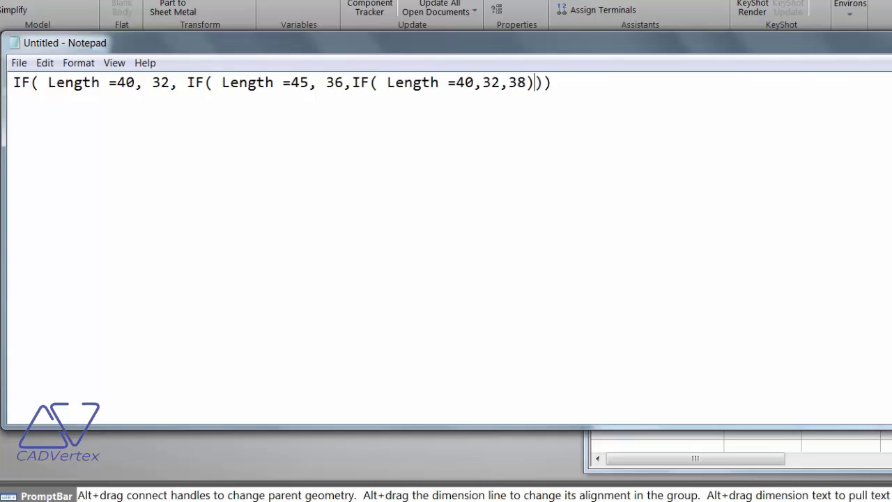
Set the third IF's condition to Length =50.
{"action": "key", "text": "Left"}
{"action": "key", "text": "Left"}
{"action": "key", "text": "Left"}
{"action": "key", "text": "Left"}
{"action": "key", "text": "Left"}
{"action": "key", "text": "Left"}
{"action": "key", "text": "Left"}
{"action": "key", "text": "Left"}
{"action": "key", "text": "shift+Right"}
{"action": "type", "text": "5"}
{"action": "key", "text": "Right"}
{"action": "key", "text": "Right"}
{"action": "key", "text": "Right"}
{"action": "key", "text": "shift+Right"}
Correct the second IF's true value to 34 and add a space before the third IF.
{"action": "key", "text": "Left"}
{"action": "key", "text": "Left"}
{"action": "key", "text": "Left"}
{"action": "key", "text": "Left"}
{"action": "key", "text": "Left"}
{"action": "key", "text": "Left"}
{"action": "key", "text": "Left"}
{"action": "key", "text": "Left"}
{"action": "key", "text": "Left"}
{"action": "key", "text": "Left"}
{"action": "key", "text": "Left"}
{"action": "key", "text": "Left"}
{"action": "key", "text": "Left"}
{"action": "key", "text": "Left"}
{"action": "key", "text": "Left"}
{"action": "key", "text": "Left"}
{"action": "key", "text": "Left"}
{"action": "key", "text": "Left"}
{"action": "key", "text": "Left"}
{"action": "key", "text": "Left"}
{"action": "key", "text": "BackSpace"}
{"action": "type", "text": "4"}
{"action": "key", "text": "Right"}
Set the third IF's true value to 36.
{"action": "key", "text": "Right"}
{"action": "key", "text": "Right"}
{"action": "key", "text": "Right"}
{"action": "key", "text": "Right"}
{"action": "key", "text": "Right"}
{"action": "key", "text": "Right"}
{"action": "key", "text": "Right"}
{"action": "key", "text": "Right"}
{"action": "key", "text": "Right"}
{"action": "key", "text": "Right"}
{"action": "key", "text": "Right"}
{"action": "key", "text": "Right"}
{"action": "key", "text": "Right"}
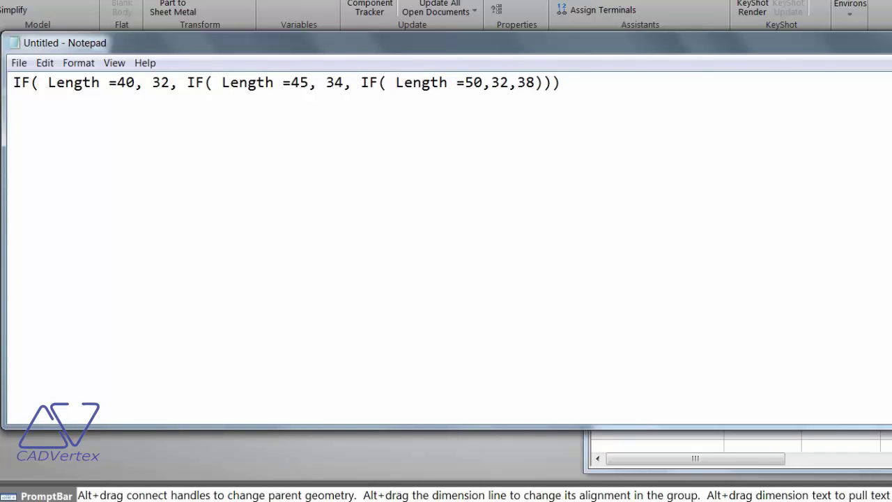
{"action": "key", "text": "Right"}
{"action": "key", "text": "shift+Left"}
{"action": "type", "text": "6"}
Replace the third IF's false value with the copied IF formula.
{"action": "key", "text": "Right"}
{"action": "key", "text": "Right"}
{"action": "key", "text": "Left"}
{"action": "key", "text": "shift+Right"}
{"action": "key", "text": "shift+Right"}
{"action": "key", "text": "ctrl+v"}
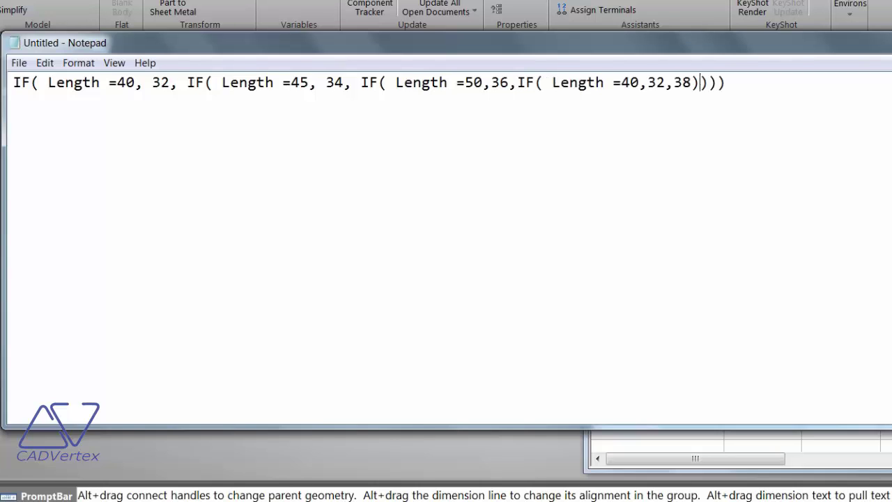
Set the fourth IF's condition to Length =55 and its true value to 38.
{"action": "key", "text": "Left"}
{"action": "key", "text": "Left"}
{"action": "key", "text": "Left"}
{"action": "key", "text": "Left"}
{"action": "key", "text": "Left"}
{"action": "key", "text": "Left"}
{"action": "key", "text": "Left"}
{"action": "key", "text": "Left"}
{"action": "key", "text": "shift+Right"}
{"action": "key", "text": "shift+Right"}
{"action": "type", "text": "55"}
{"action": "key", "text": "Right"}
{"action": "key", "text": "shift+Right"}
{"action": "type", "text": "8"}
Set the fourth IF's false value to 40.
{"action": "key", "text": "shift+Right"}
{"action": "key", "text": "shift+Right"}
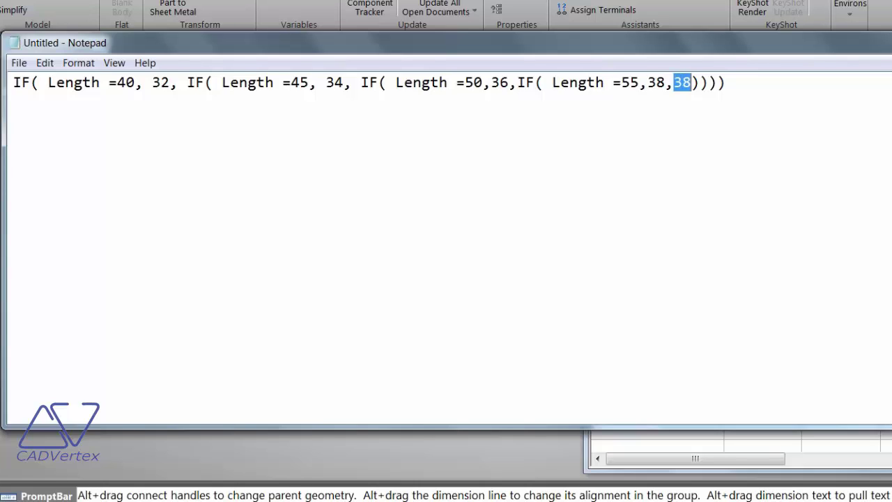
{"action": "type", "text": "40"}
Review the conditions and values of the nested IF formula part by part.
{"action": "key", "text": "Right"}
{"action": "key", "text": "Right"}
{"action": "key", "text": "Right"}
{"action": "key", "text": "Right"}
{"action": "key", "text": "Right"}
{"action": "key", "text": "ctrl+shift+Right"}
{"action": "key", "text": "ctrl+shift+Right"}
{"action": "key", "text": "Right"}
{"action": "key", "text": "Right"}
{"action": "key", "text": "ctrl+shift+Right"}
{"action": "key", "text": "shift+Left"}
{"action": "key", "text": "shift+Left"}
{"action": "key", "text": "shift+Right"}
{"action": "key", "text": "Right"}
{"action": "key", "text": "Right"}
{"action": "key", "text": "Right"}
{"action": "key", "text": "Right"}
{"action": "key", "text": "Left"}
{"action": "key", "text": "Left"}
{"action": "key", "text": "ctrl+shift+Right"}
{"action": "key", "text": "ctrl+shift+Right"}
{"action": "key", "text": "ctrl+shift+Right"}
{"action": "key", "text": "Right"}
{"action": "key", "text": "Right"}
{"action": "key", "text": "Right"}
{"action": "key", "text": "Right"}
{"action": "key", "text": "Right"}
Change the third IF's true value to 39.
{"action": "left_click", "coordinate": [326, 82]}
{"action": "left_click", "coordinate": [499, 82]}
{"action": "key", "text": "shift+Right"}
{"action": "type", "text": "9"}
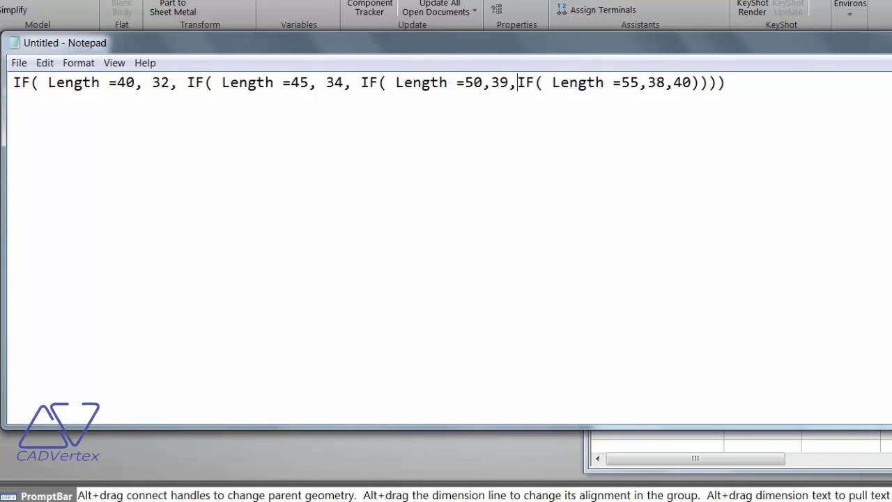
Change the fourth IF's true value to 42.
{"action": "left_click", "coordinate": [596, 82]}
{"action": "key", "text": "shift+Right"}
{"action": "key", "text": "shift+Right"}
{"action": "type", "text": "42"}
Copy the complete nested IF formula to the clipboard.
{"action": "key", "text": "ctrl+shift+Left"}
{"action": "key", "text": "ctrl+shift+Left"}
{"action": "key", "text": "ctrl+shift+Left"}
{"action": "key", "text": "ctrl+shift+Left"}
{"action": "key", "text": "ctrl+shift+Left"}
{"action": "key", "text": "ctrl+shift+Left"}
{"action": "key", "text": "ctrl+shift+Left"}
{"action": "key", "text": "ctrl+shift+Left"}
{"action": "key", "text": "ctrl+shift+Left"}
{"action": "key", "text": "ctrl+shift+Left"}
{"action": "key", "text": "ctrl+shift+Left"}
{"action": "key", "text": "ctrl+shift+Left"}
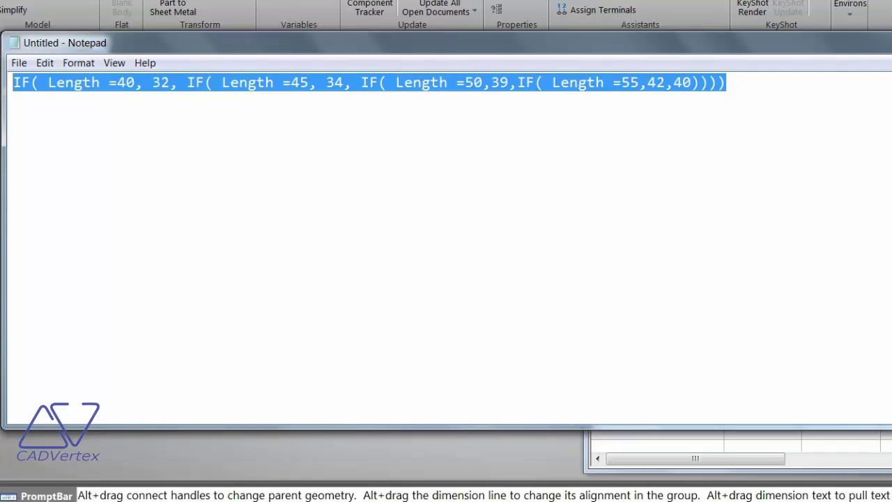
{"action": "left_click", "coordinate": [45, 63]}
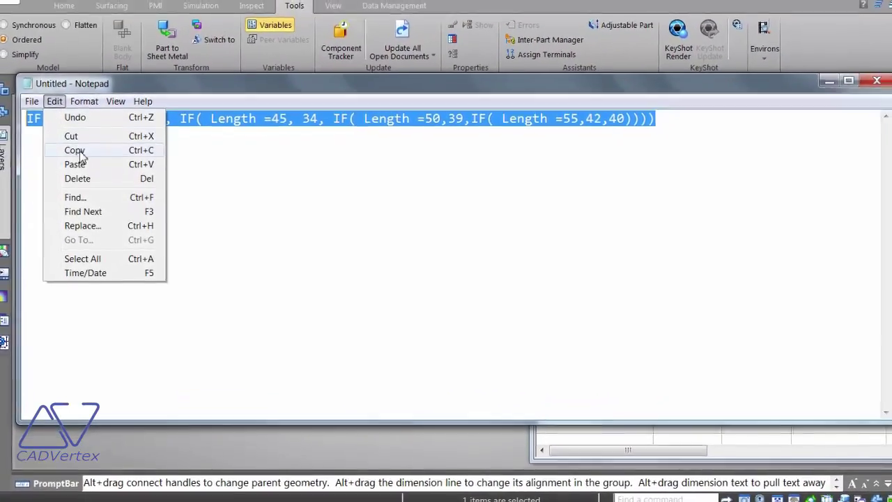
{"action": "left_click", "coordinate": [74, 151]}
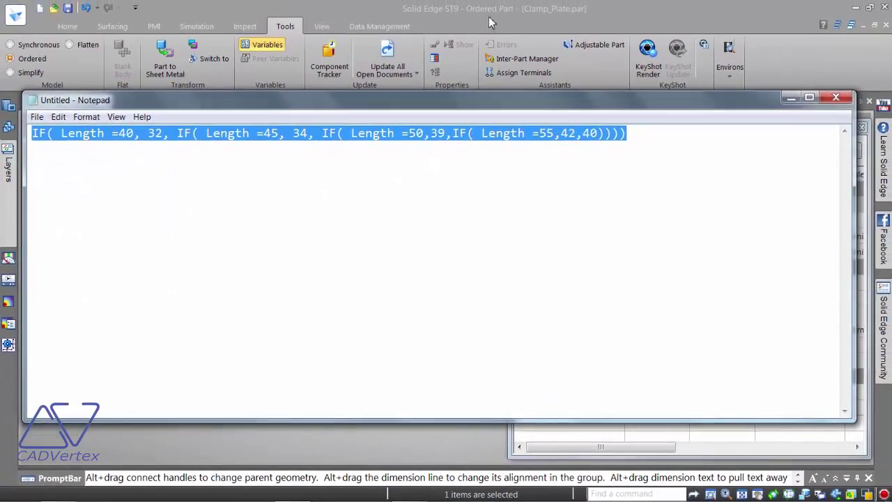
Switch to Solid Edge and replace the Slot_Length variable's formula with the copied nested IF formula in the Variable Rule Editor.
{"action": "key", "text": "alt+Tab"}
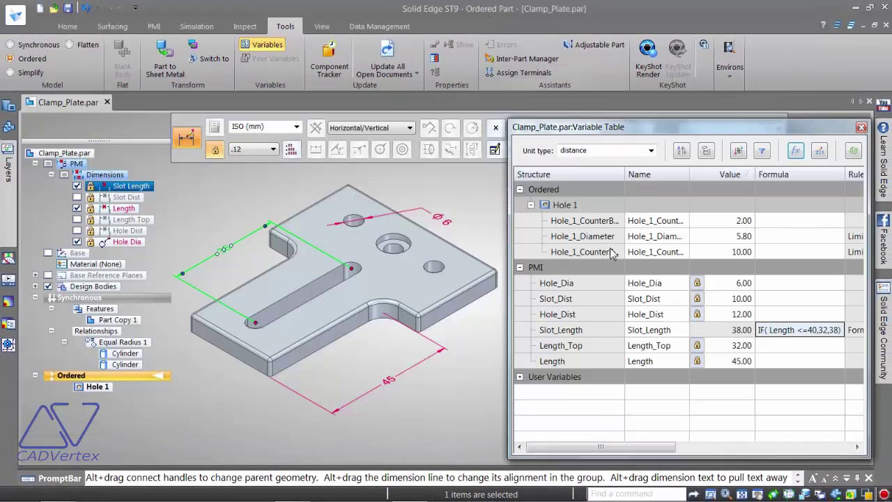
{"action": "right_click", "coordinate": [782, 331]}
{"action": "left_click", "coordinate": [805, 323]}
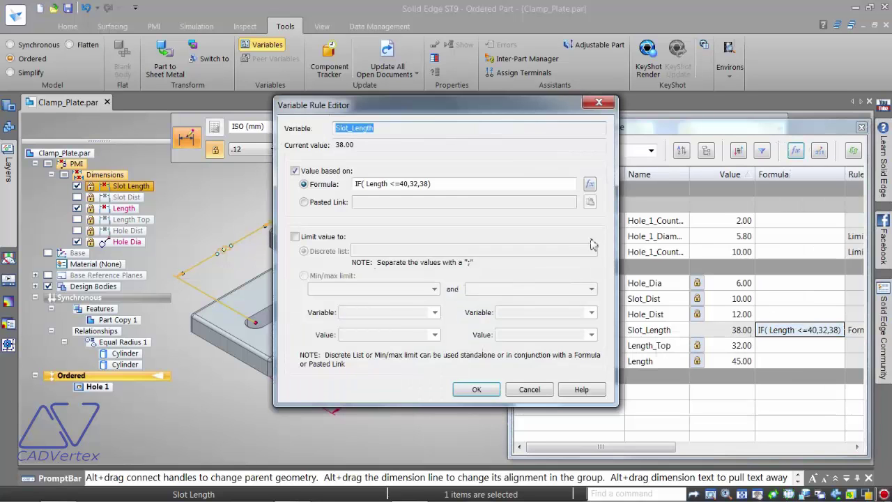
{"action": "left_click_drag", "start_coordinate": [450, 186], "coordinate": [348, 185]}
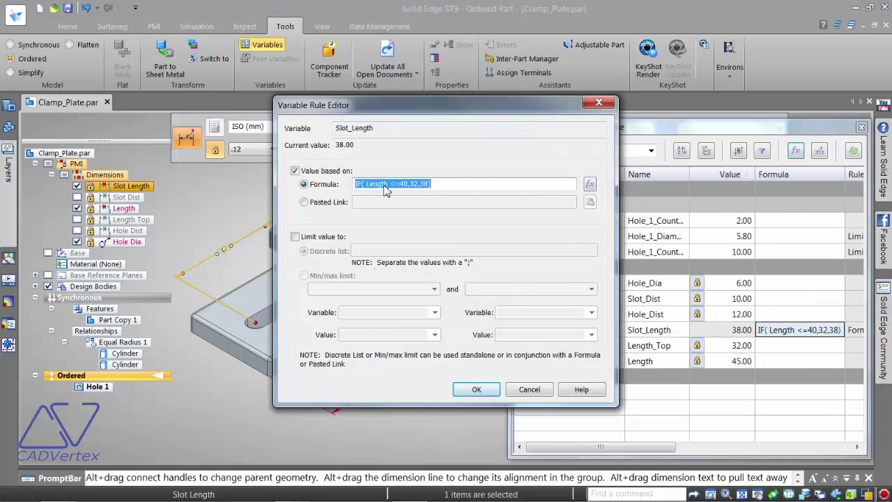
{"action": "right_click", "coordinate": [384, 185]}
{"action": "left_click", "coordinate": [414, 238]}
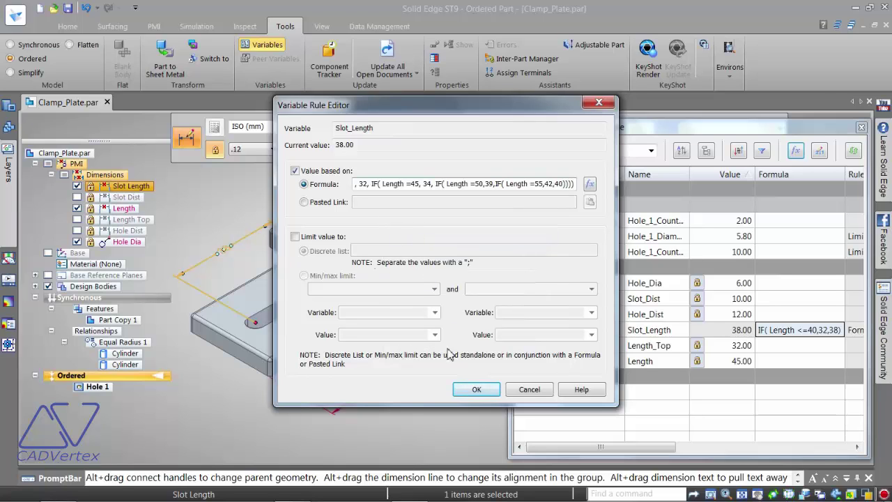
{"action": "left_click", "coordinate": [478, 393]}
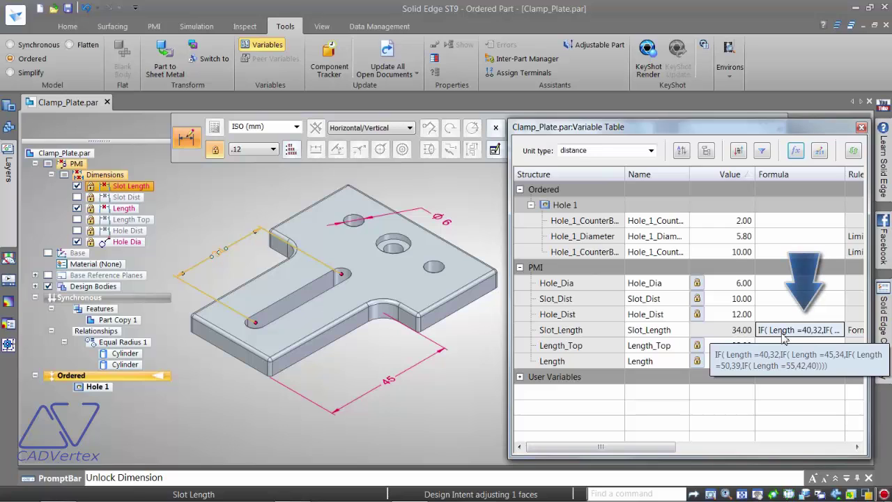
Set the plate's Length dimension to 40 mm and select the slot length dimension to check it.
{"action": "left_click", "coordinate": [413, 410]}
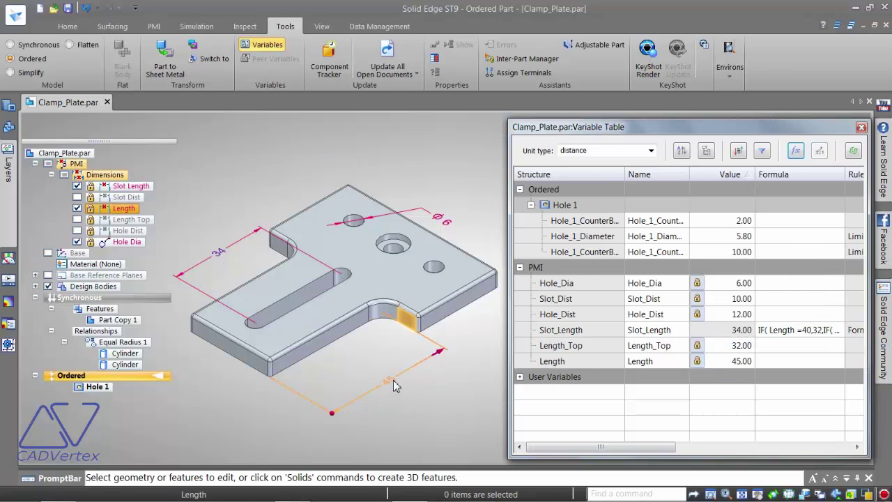
{"action": "left_click", "coordinate": [392, 380]}
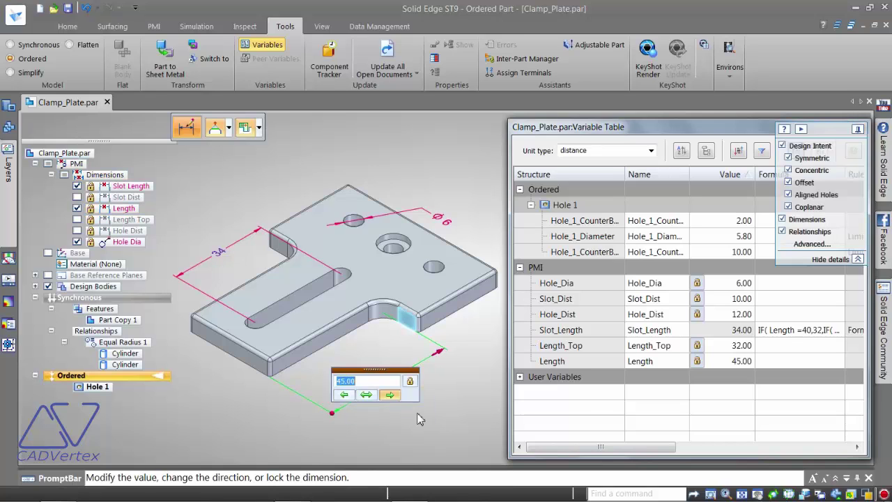
{"action": "middle_click_drag", "start_coordinate": [418, 419], "coordinate": [421, 355], "text": "shift"}
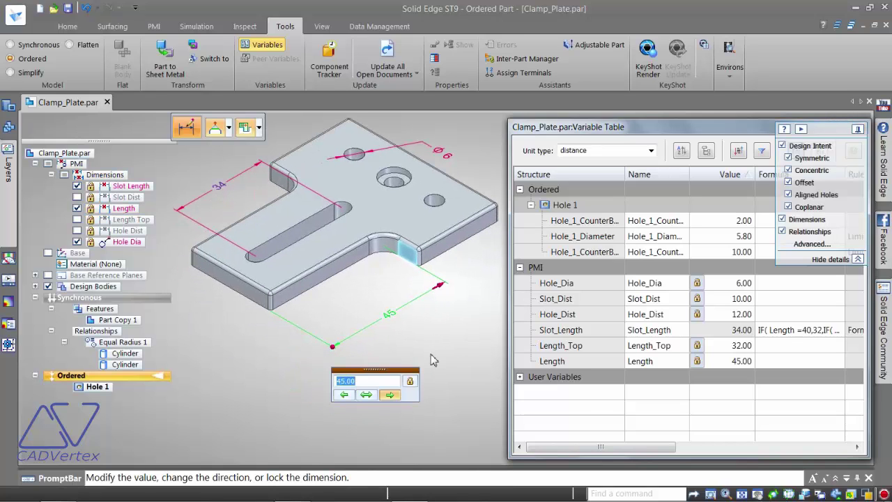
{"action": "type", "text": "40"}
{"action": "key", "text": "Return"}
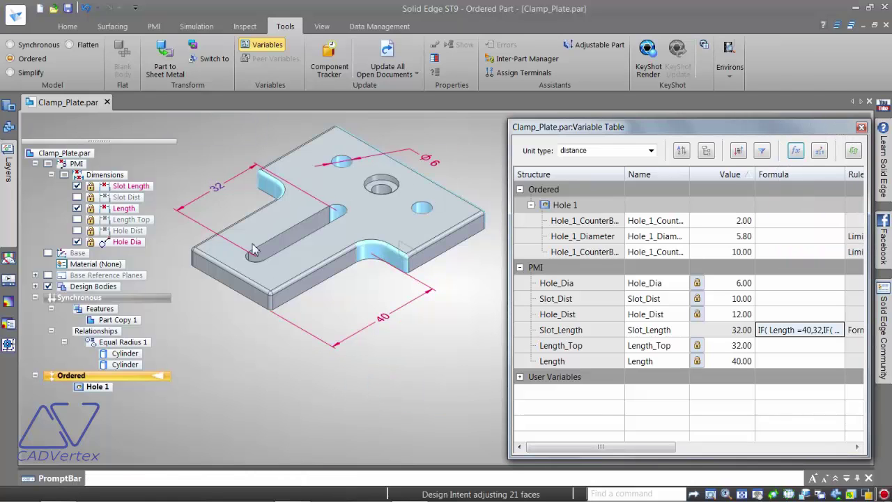
{"action": "left_click", "coordinate": [226, 201]}
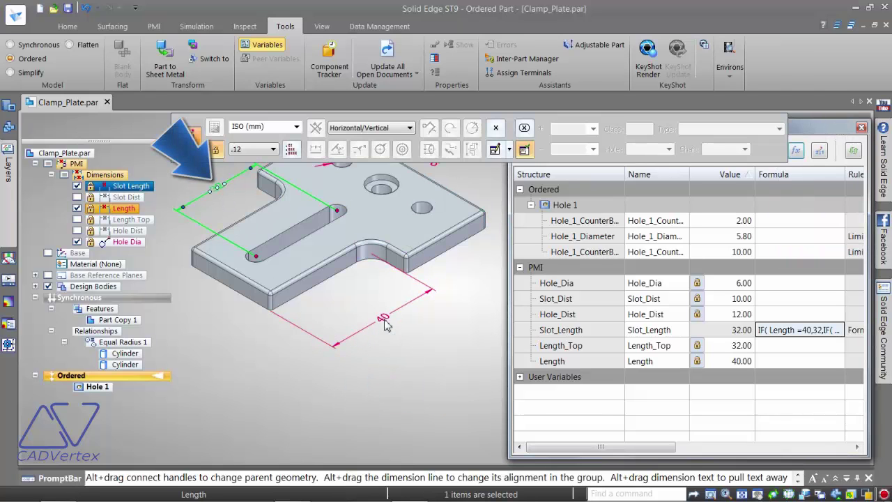
Set the plate's Length dimension to 45 mm.
{"action": "left_click", "coordinate": [382, 319]}
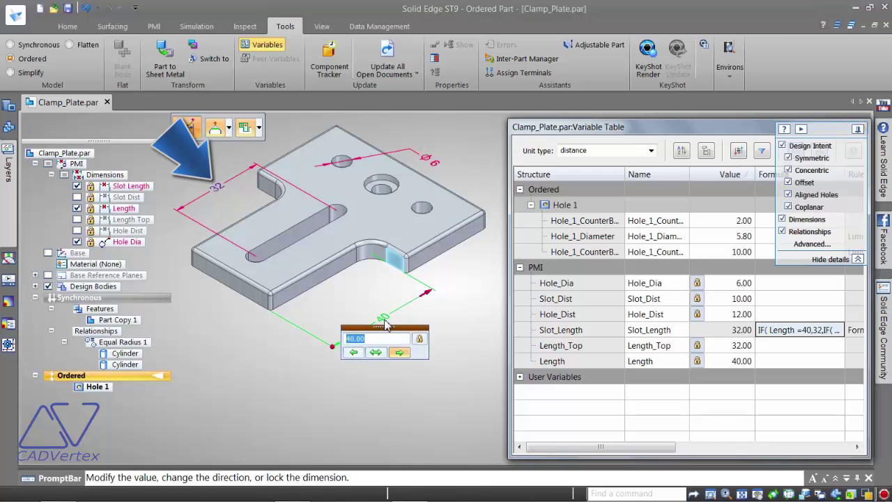
{"action": "type", "text": "45"}
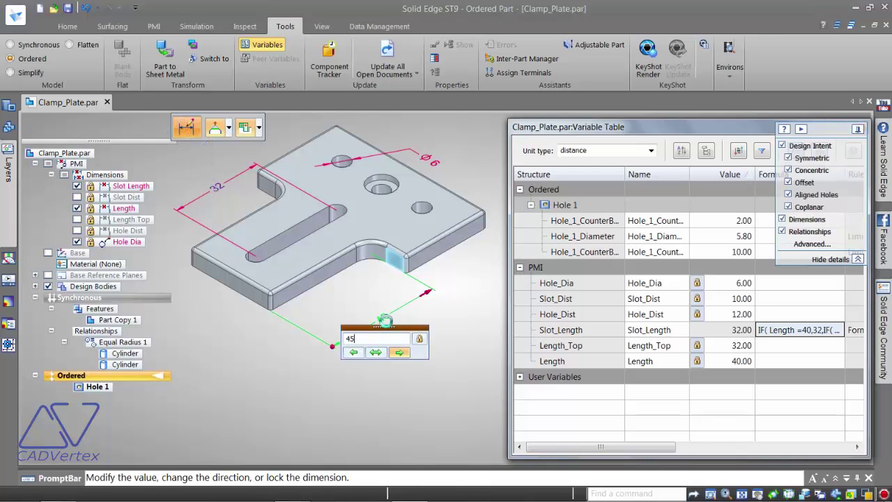
{"action": "key", "text": "Return"}
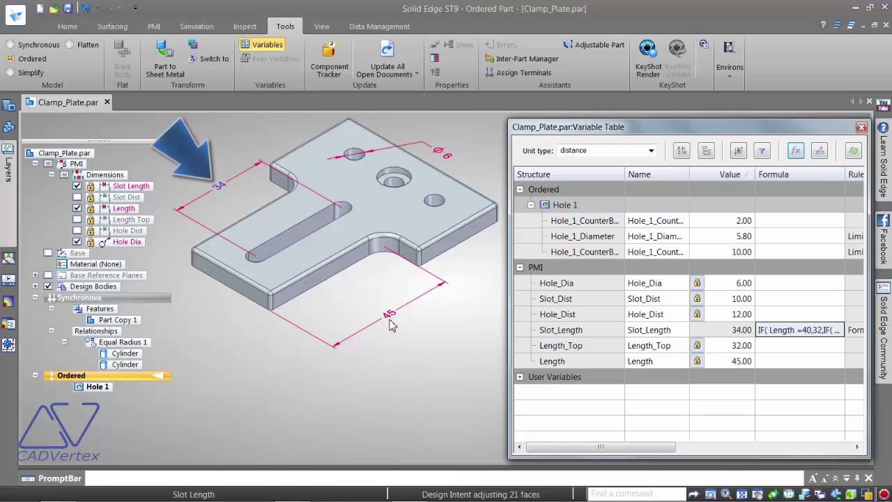
Set the plate's Length dimension to 50 mm and select the slot length dimension to compare it with the formula.
{"action": "left_click", "coordinate": [388, 314]}
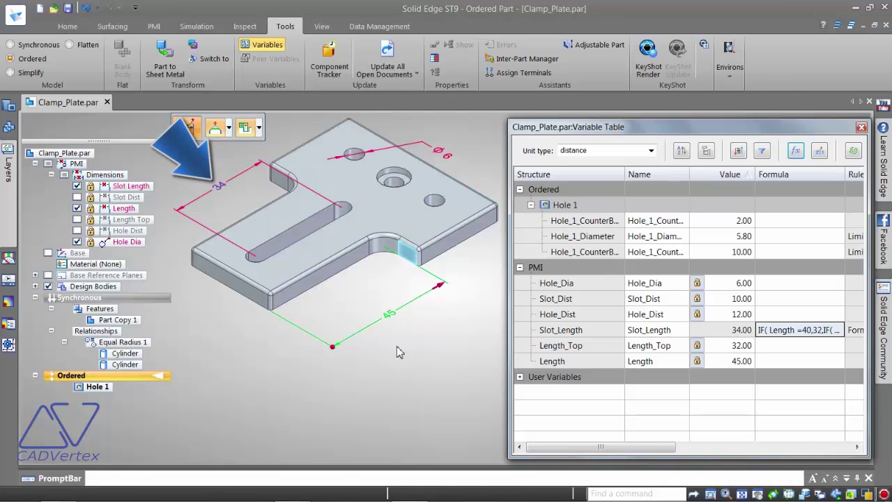
{"action": "type", "text": "50"}
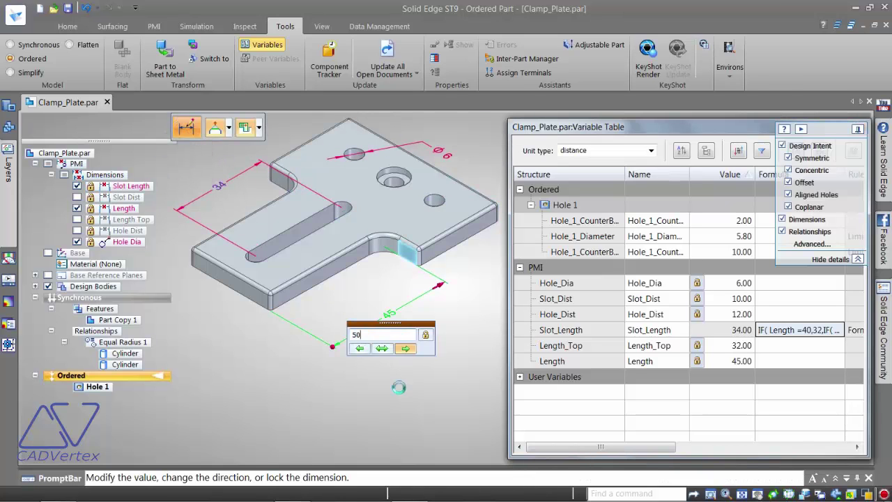
{"action": "key", "text": "Return"}
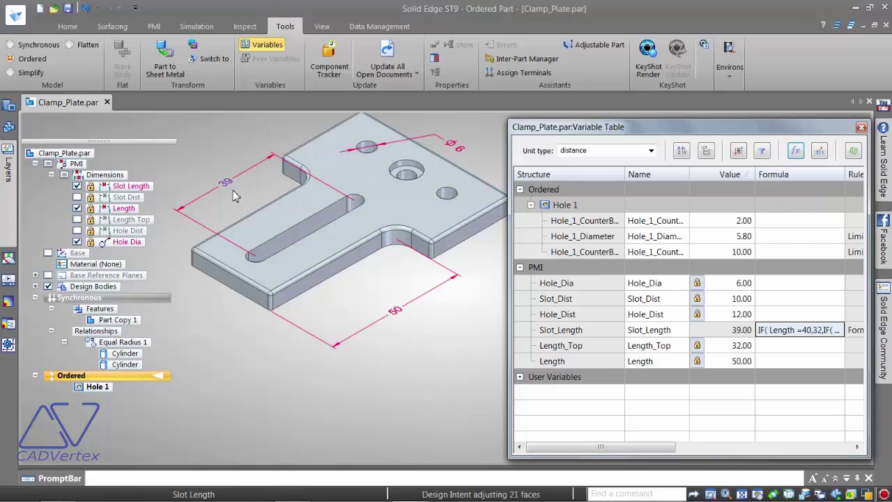
{"action": "left_click", "coordinate": [227, 183]}
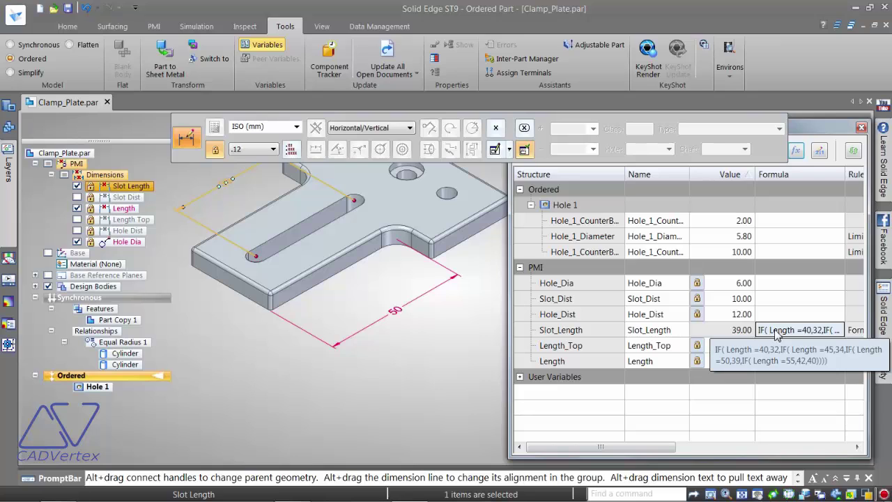
Set the plate's Length dimension to 55 mm and check the Slot_Length formula in the Variable Table.
{"action": "left_click", "coordinate": [396, 315]}
{"action": "left_click", "coordinate": [395, 313]}
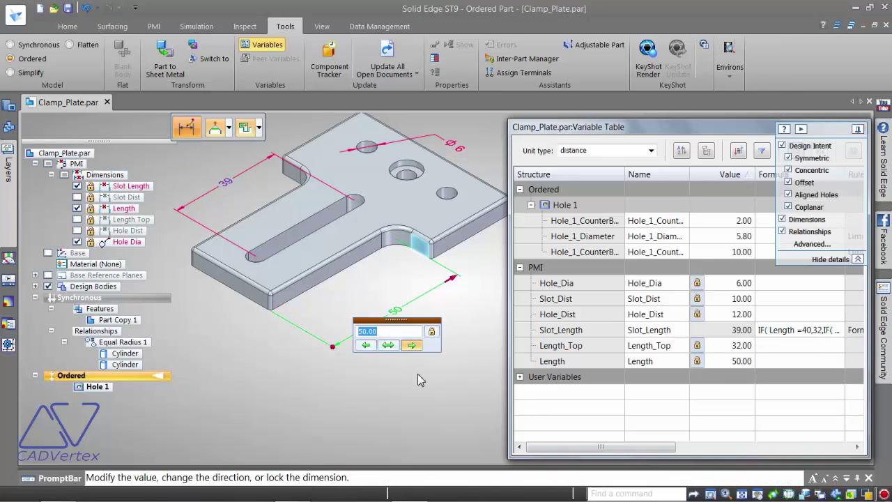
{"action": "type", "text": "55"}
{"action": "key", "text": "Return"}
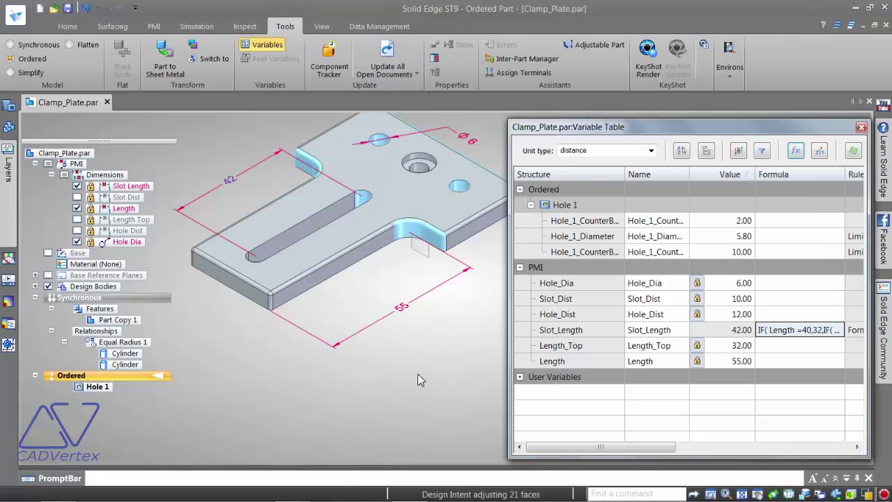
{"action": "left_click", "coordinate": [768, 331]}
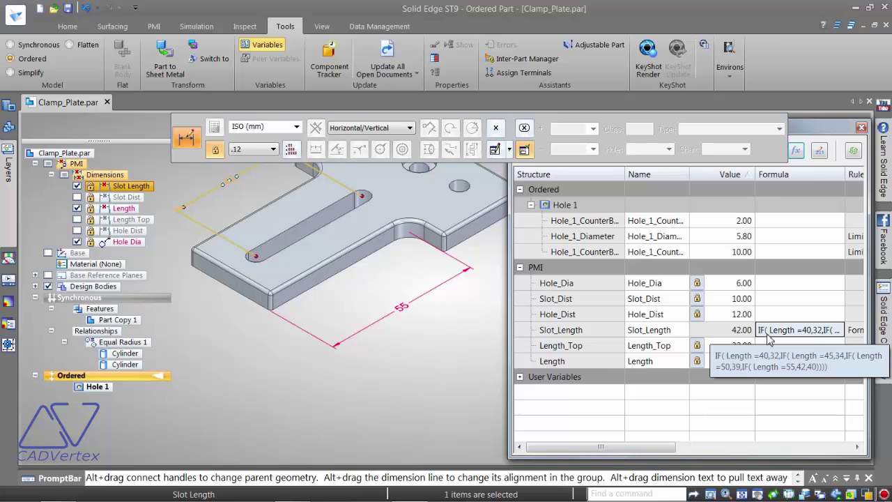
{"action": "left_click", "coordinate": [425, 340]}
Limit the Length variable to the discrete list 40;45;50;55 in the Variable Rule Editor.
{"action": "scroll", "coordinate": [426, 340], "scroll_direction": "down", "scroll_amount": 2}
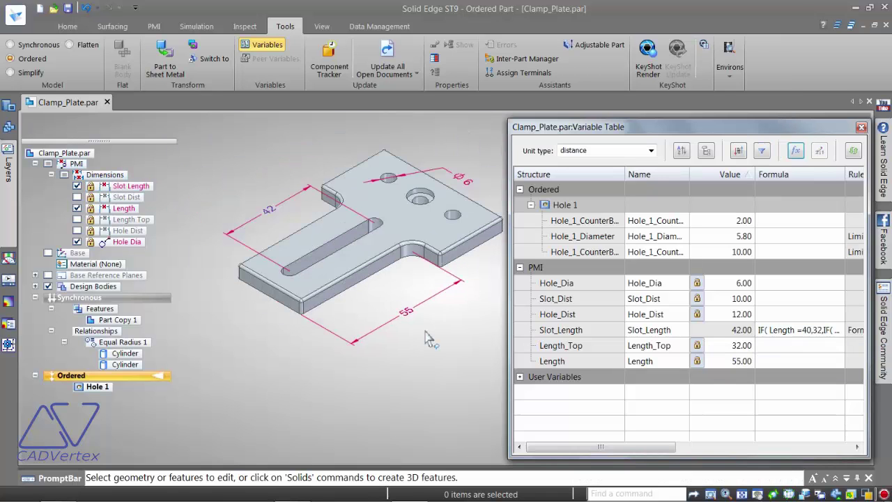
{"action": "middle_click_drag", "start_coordinate": [417, 346], "coordinate": [387, 342], "text": "shift"}
{"action": "scroll", "coordinate": [389, 343], "scroll_direction": "up", "scroll_amount": 1}
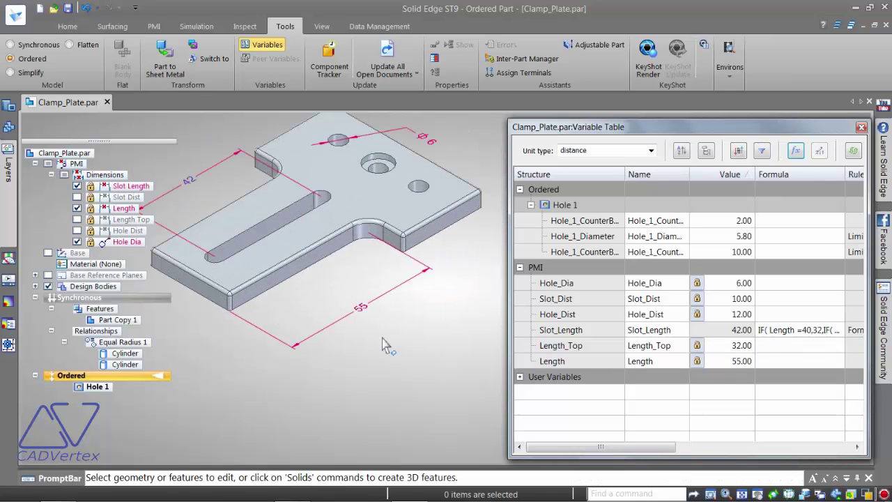
{"action": "middle_click_drag", "start_coordinate": [416, 368], "coordinate": [432, 383], "text": "shift"}
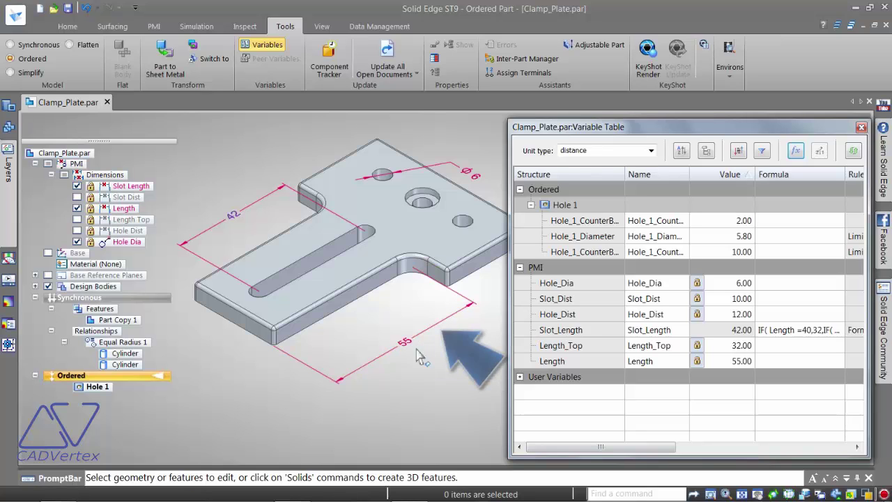
{"action": "left_click", "coordinate": [421, 359]}
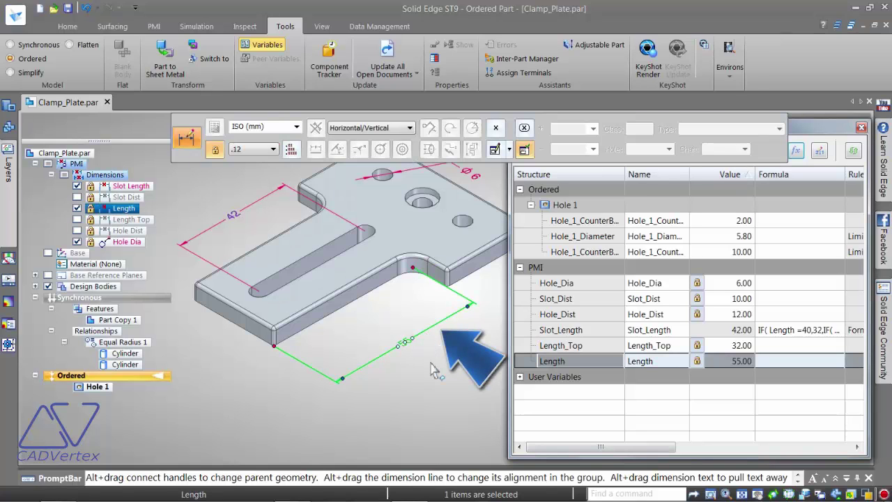
{"action": "right_click", "coordinate": [792, 364]}
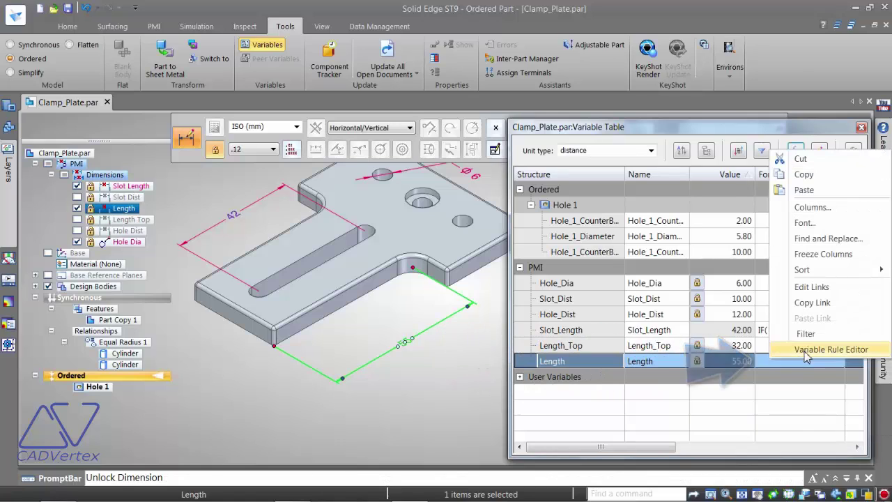
{"action": "left_click", "coordinate": [791, 348]}
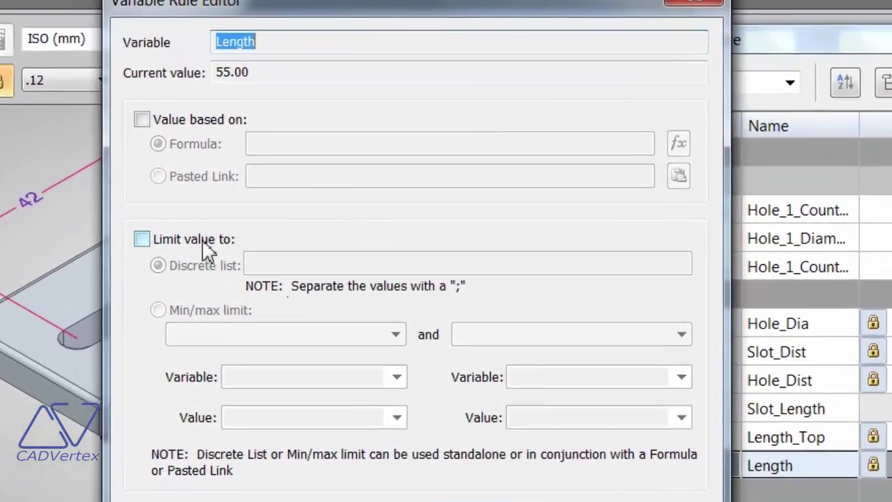
{"action": "left_click", "coordinate": [321, 237]}
{"action": "left_click", "coordinate": [180, 240]}
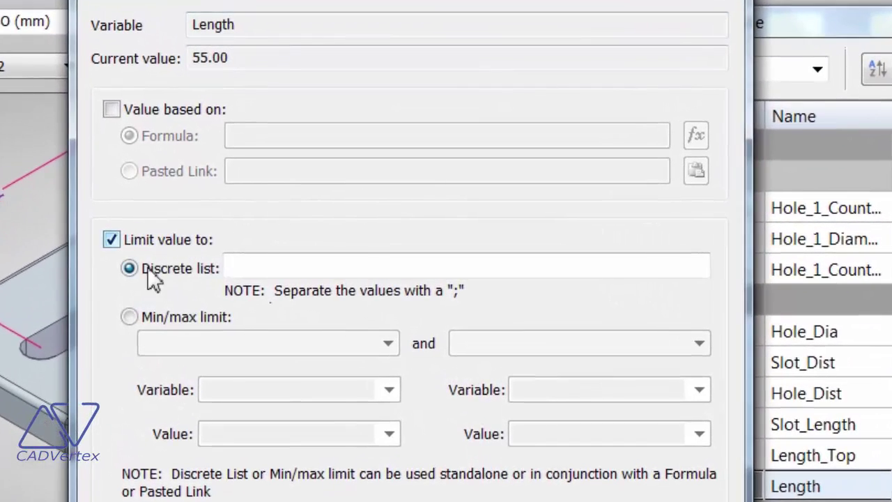
{"action": "left_click", "coordinate": [273, 263]}
{"action": "type", "text": "40;"}
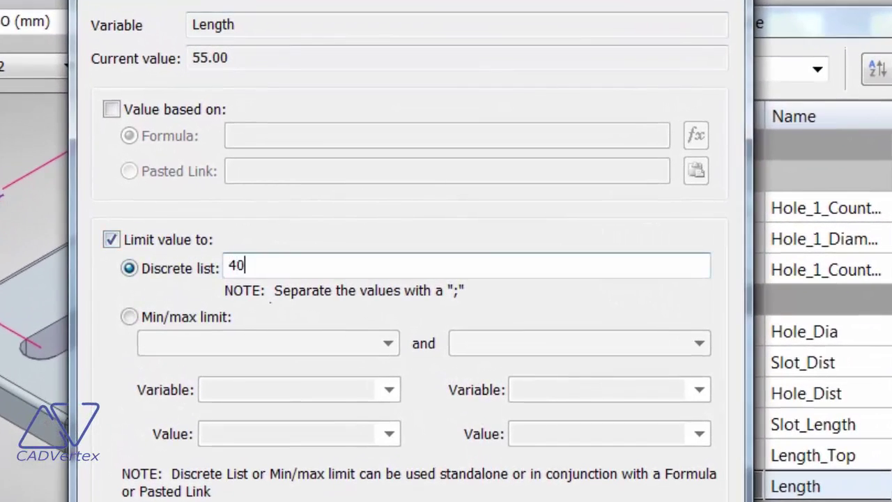
{"action": "type", "text": "45;50;55"}
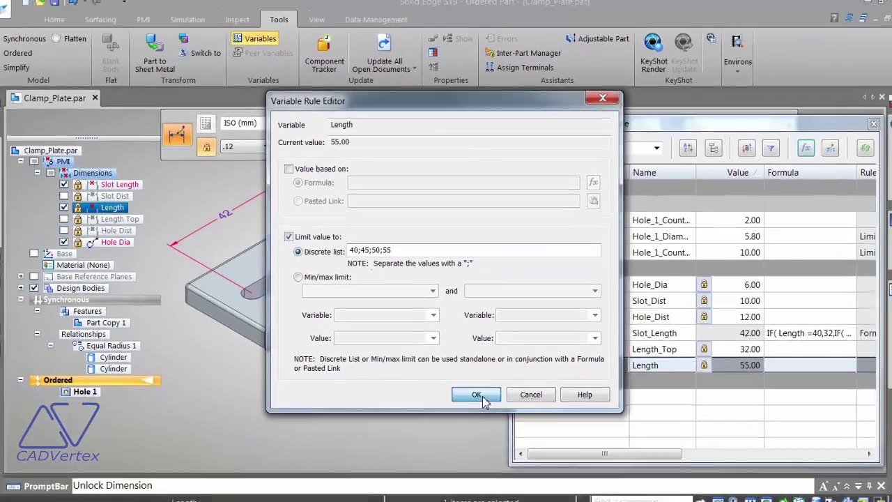
{"action": "left_click", "coordinate": [473, 497]}
{"action": "left_click", "coordinate": [453, 380]}
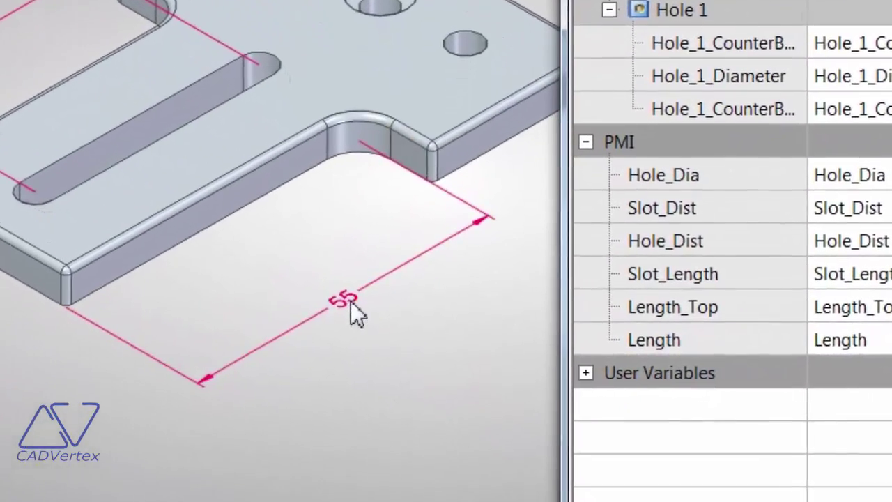
Try the plate's Length dimension at 40 mm and at 50 mm, choosing from its allowed discrete values.
{"action": "left_click", "coordinate": [361, 312]}
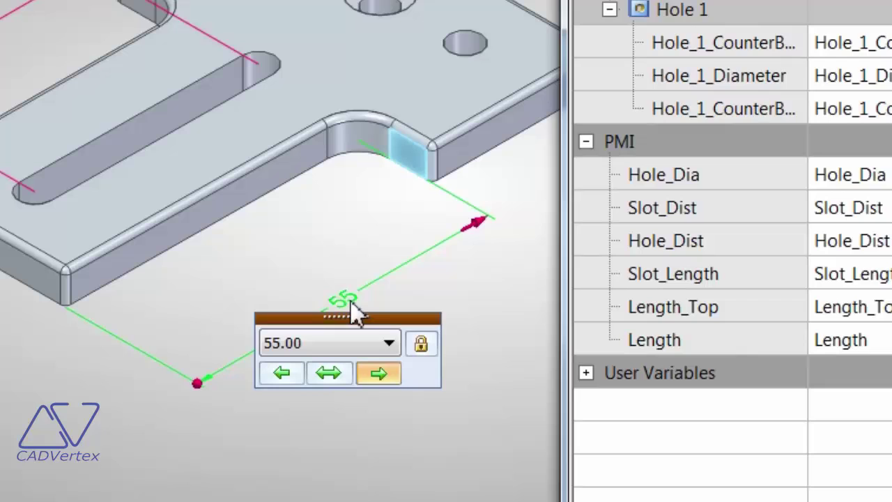
{"action": "left_click", "coordinate": [386, 343]}
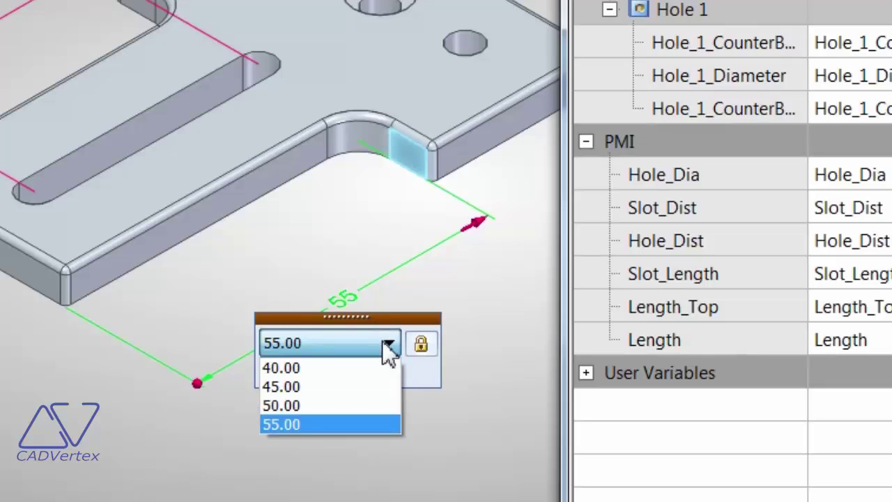
{"action": "left_click", "coordinate": [345, 370]}
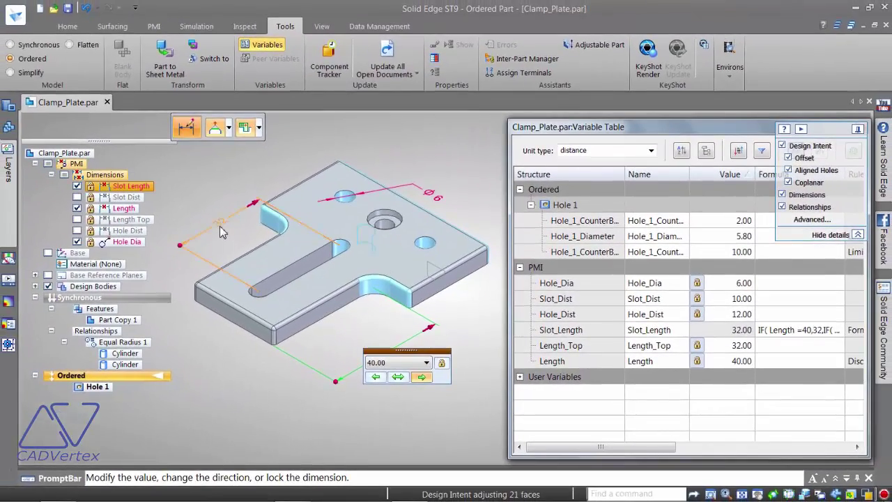
{"action": "left_click", "coordinate": [380, 362]}
{"action": "left_click", "coordinate": [393, 394]}
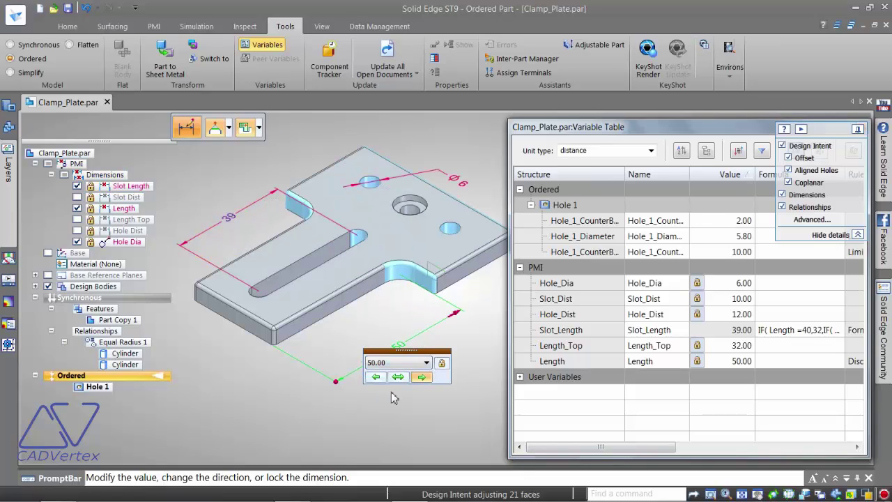
Set the plate's Length dimension to 55 mm from the allowed values, finish the edit and deselect the dimension.
{"action": "left_click", "coordinate": [383, 363]}
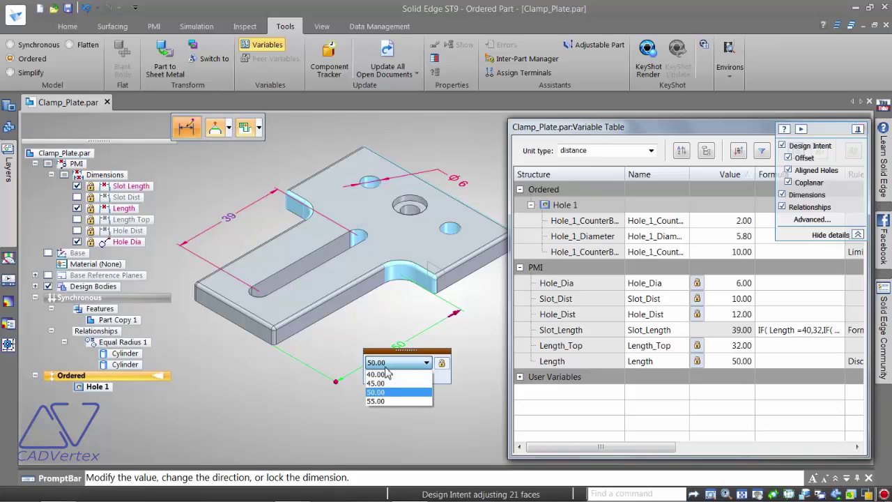
{"action": "left_click", "coordinate": [391, 400]}
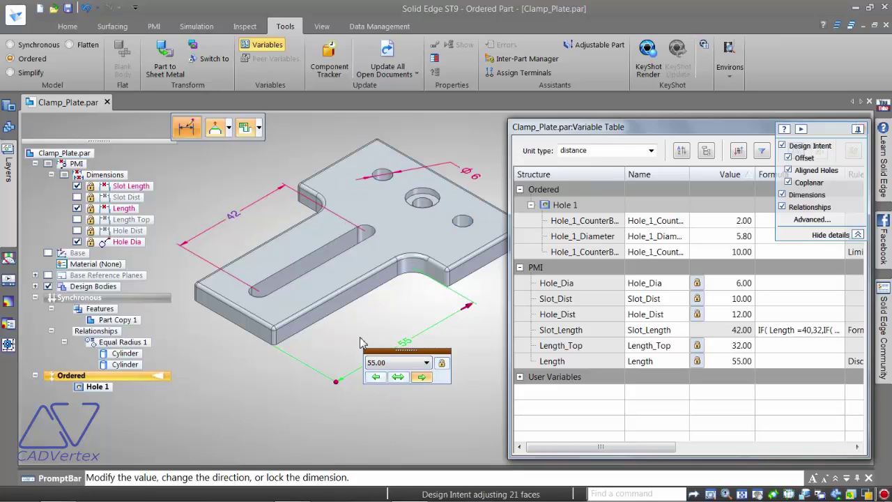
{"action": "left_click", "coordinate": [448, 409]}
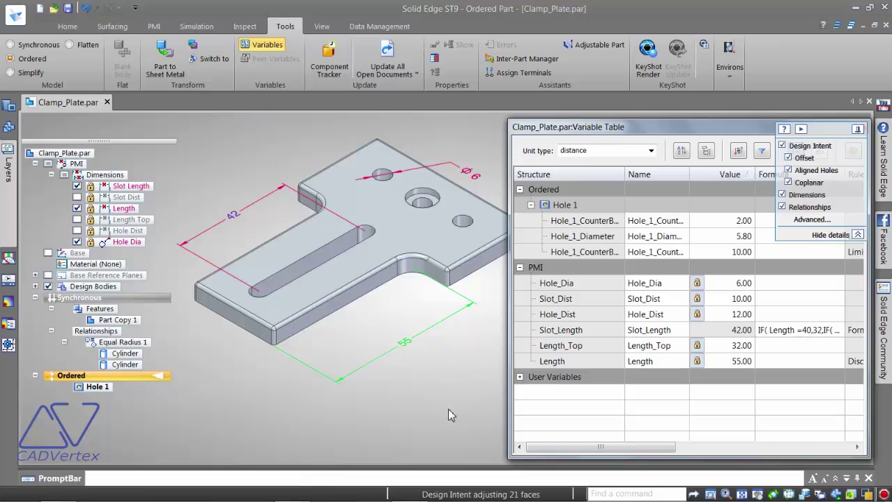
{"action": "scroll", "coordinate": [438, 384], "scroll_direction": "down", "scroll_amount": 2}
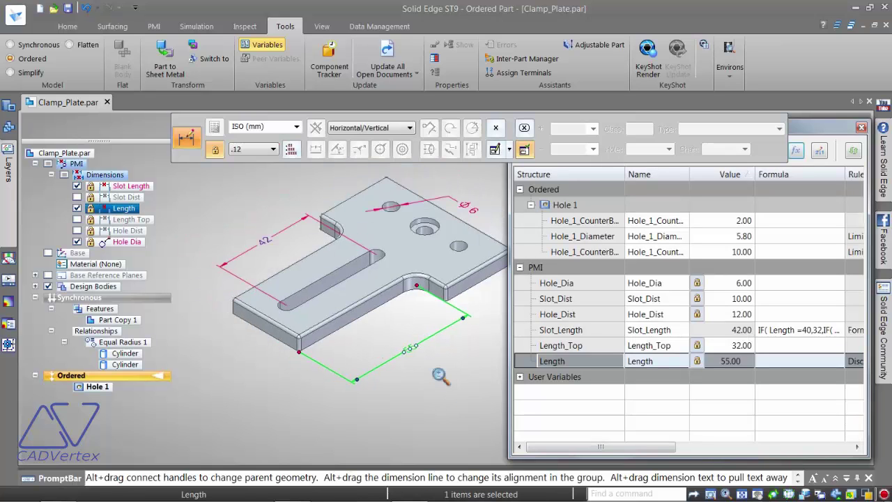
{"action": "scroll", "coordinate": [437, 377], "scroll_direction": "down", "scroll_amount": 2}
{"action": "left_click", "coordinate": [417, 396]}
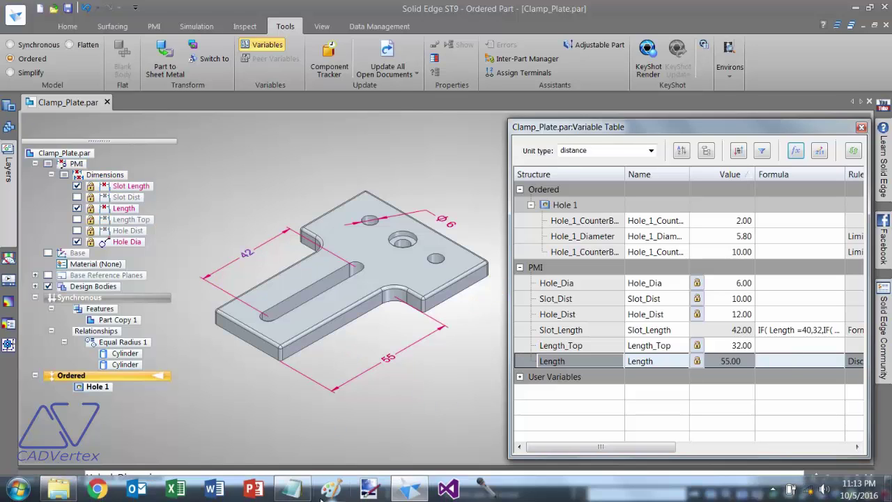
Switch to Notepad to review the nested IF formula text, and minimize it to return to Solid Edge.
{"action": "left_click", "coordinate": [293, 496]}
{"action": "left_click", "coordinate": [644, 140]}
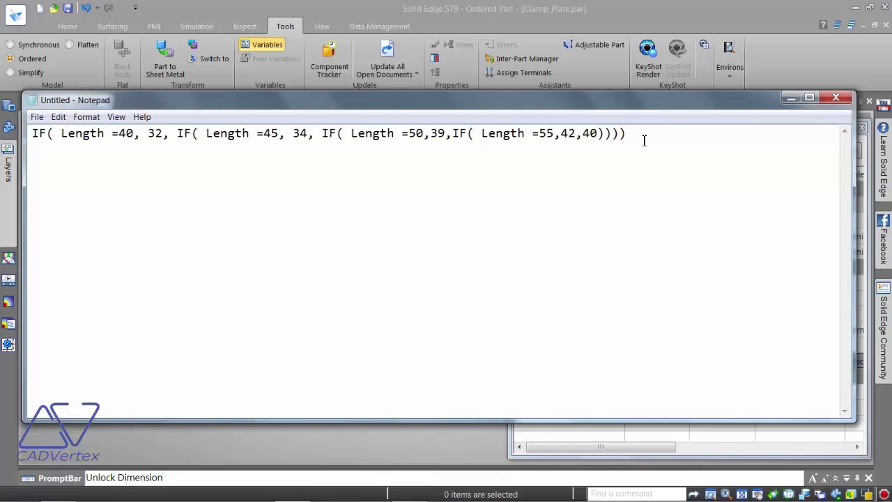
{"action": "left_click", "coordinate": [790, 102]}
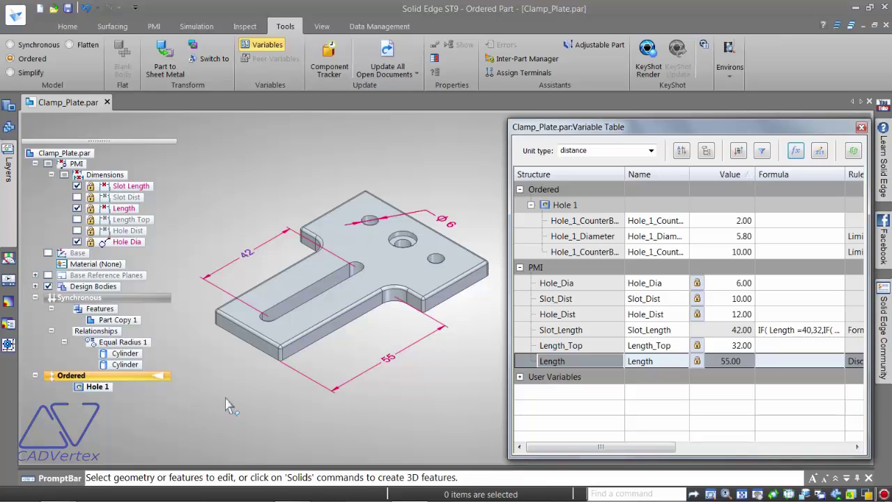
Check the list of allowed values of the plate's Length dimension and leave the edit without changing it.
{"action": "left_click", "coordinate": [387, 361]}
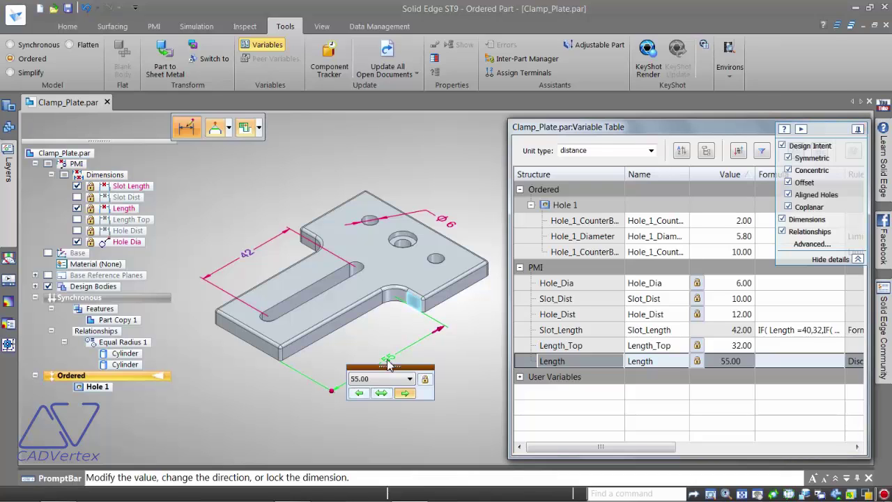
{"action": "left_click", "coordinate": [398, 379]}
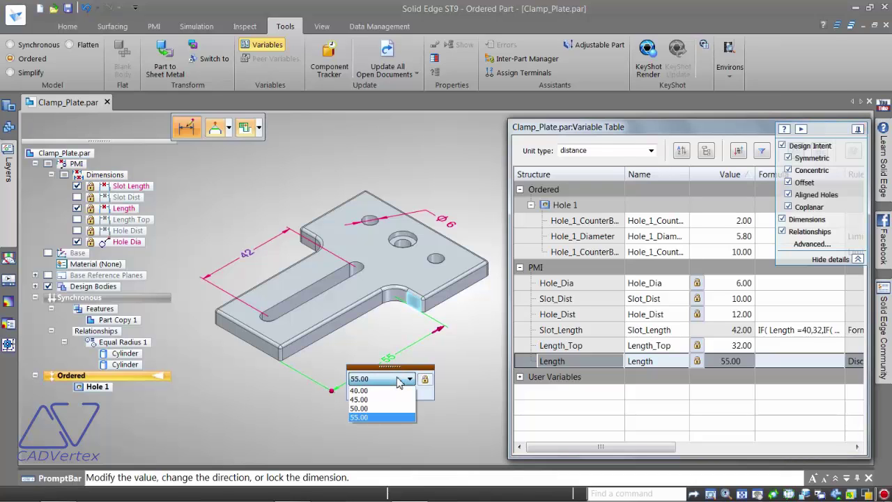
{"action": "key", "text": "Escape"}
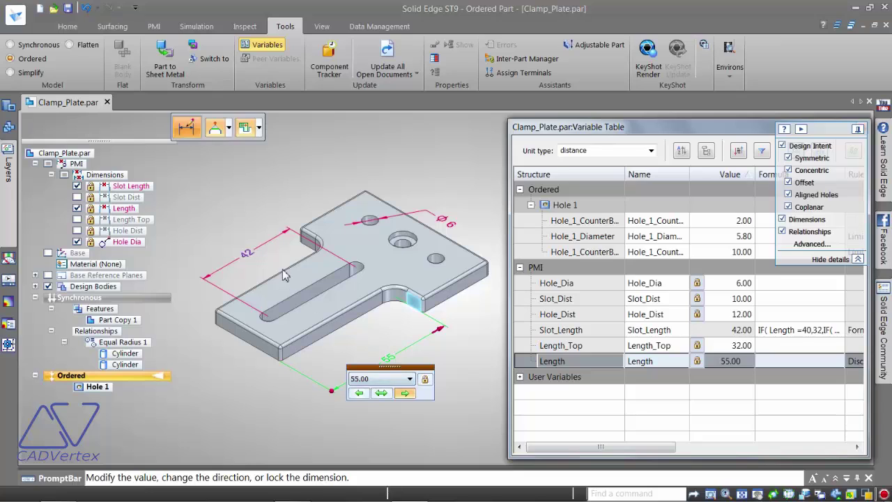
{"action": "key", "text": "Escape"}
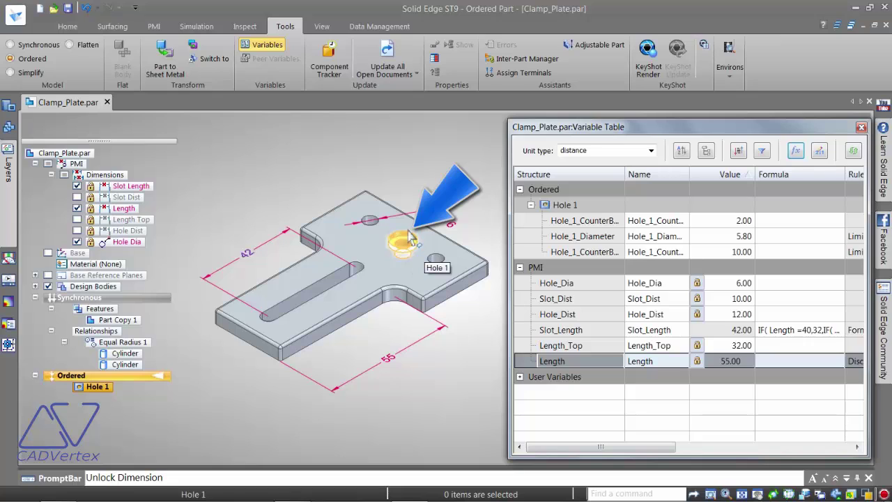
Add a suppression variable to the Hole 1 feature and select its value in the Variable Table.
{"action": "right_click", "coordinate": [99, 388]}
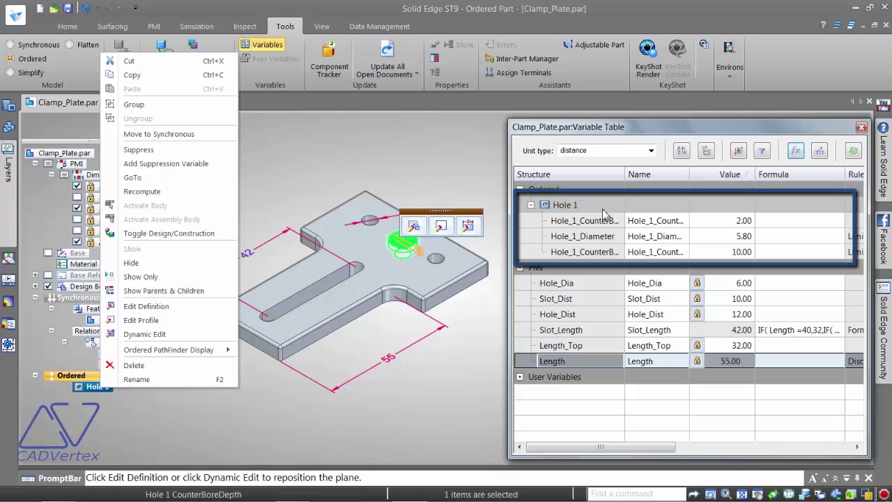
{"action": "left_click", "coordinate": [166, 164]}
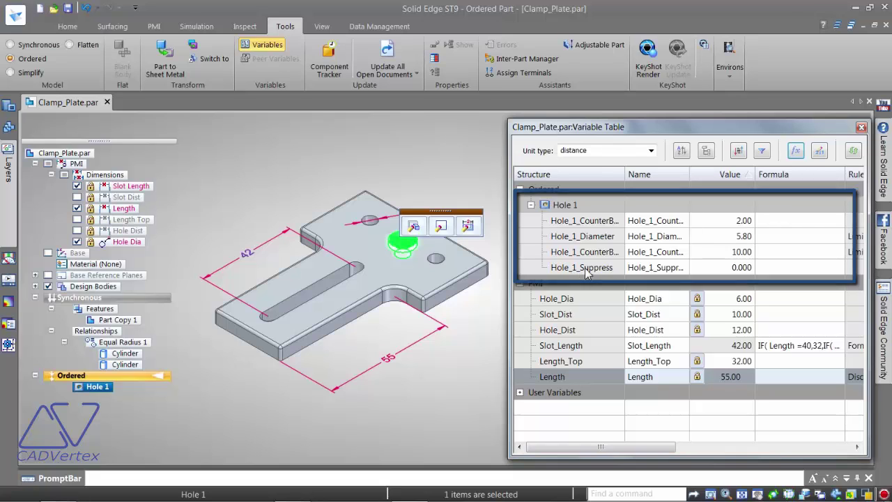
{"action": "left_click", "coordinate": [744, 270]}
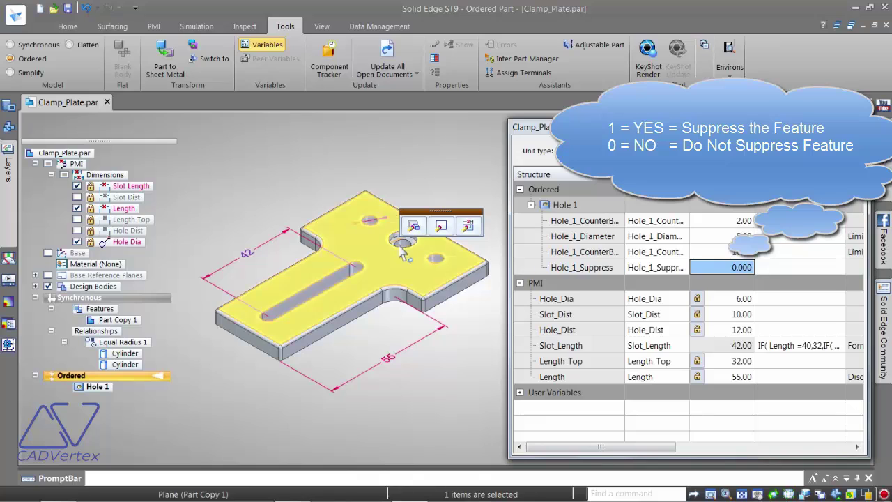
Set the Hole_1_Suppress variable to 1 to suppress the counterbored hole.
{"action": "left_click", "coordinate": [716, 267]}
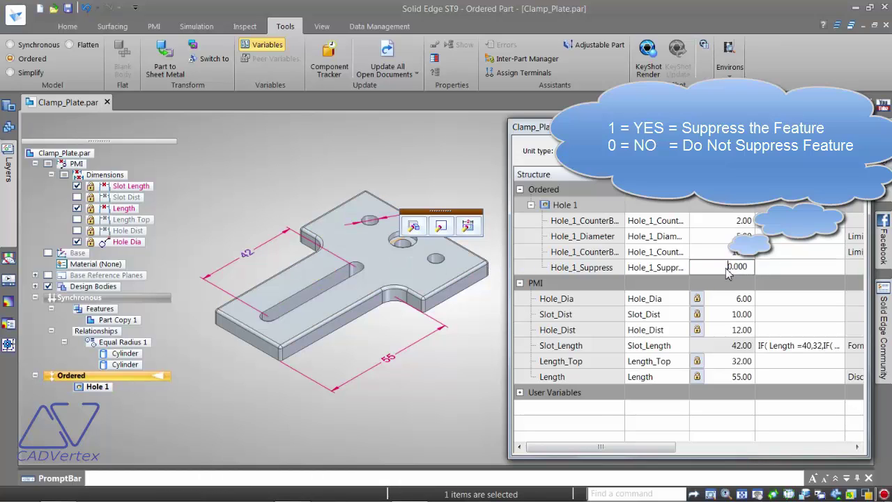
{"action": "left_click_drag", "start_coordinate": [725, 268], "coordinate": [753, 274]}
{"action": "type", "text": "1"}
{"action": "key", "text": "Return"}
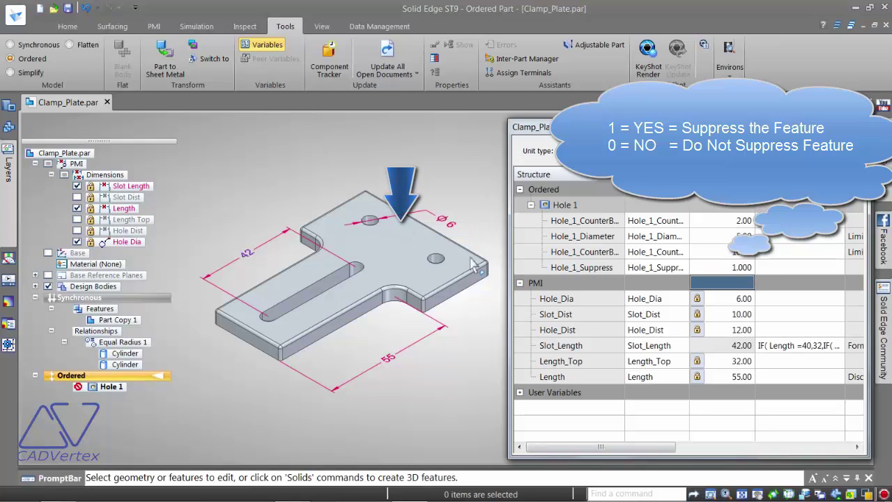
Set the Hole_1_Suppress variable to 0 to unsuppress the counterbored hole.
{"action": "left_click", "coordinate": [745, 269]}
{"action": "left_click", "coordinate": [745, 269]}
{"action": "left_click_drag", "start_coordinate": [724, 271], "coordinate": [765, 272]}
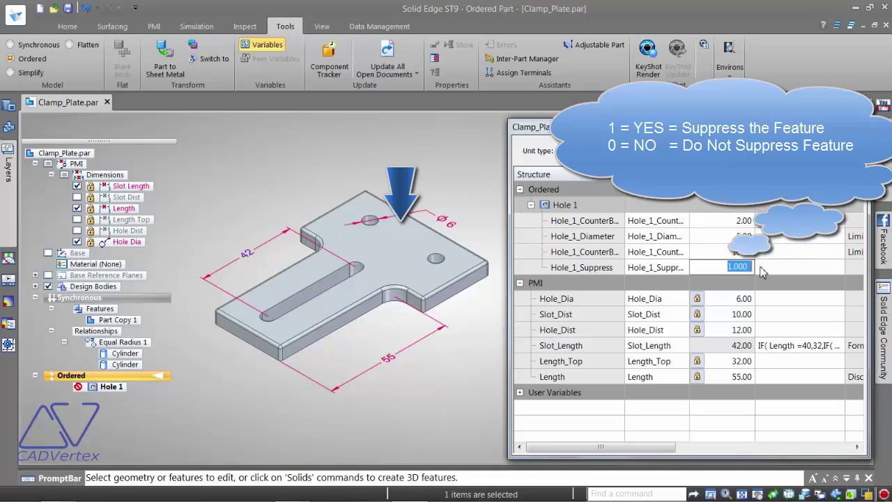
{"action": "type", "text": "0"}
{"action": "key", "text": "Return"}
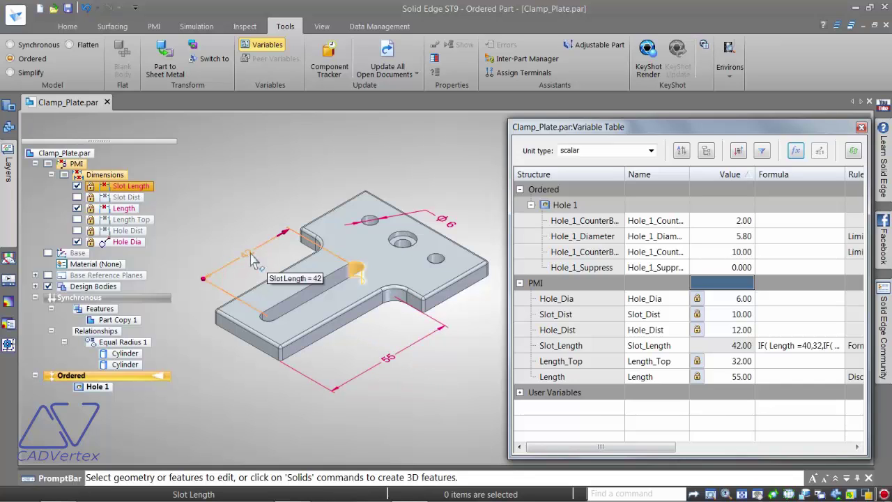
Start a logical IF function for the Hole_1_Suppress formula with the Function Wizard.
{"action": "left_click", "coordinate": [777, 269]}
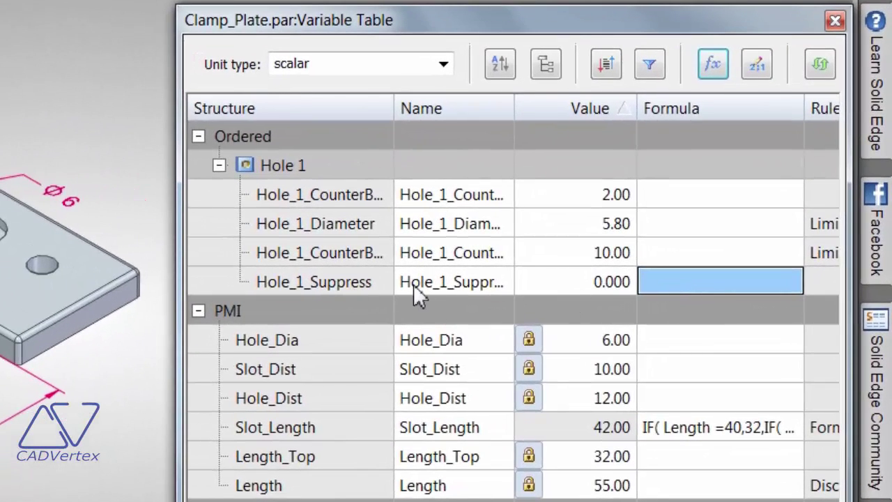
{"action": "left_click", "coordinate": [713, 64]}
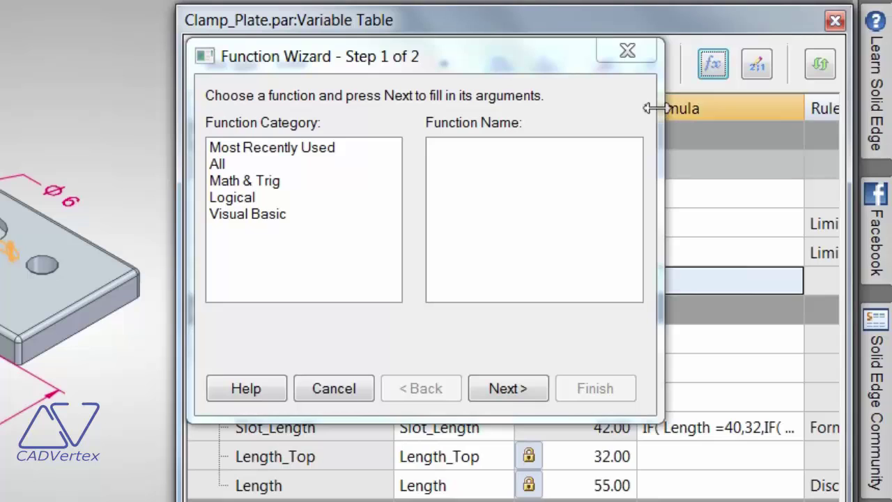
{"action": "left_click", "coordinate": [272, 199]}
{"action": "left_click", "coordinate": [446, 150]}
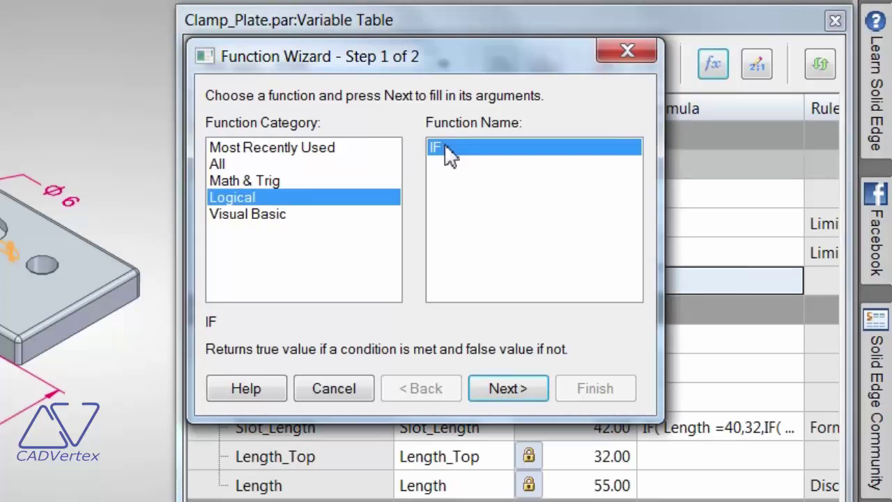
{"action": "left_click", "coordinate": [514, 390]}
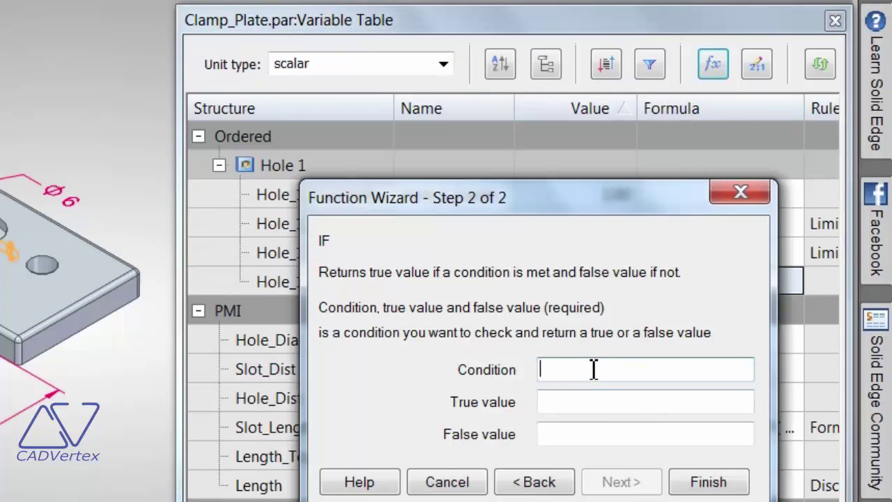
Complete the IF function with condition Slot_Length > 35, true value 1 and false value 0, and widen the Formula column.
{"action": "type", "text": "S"}
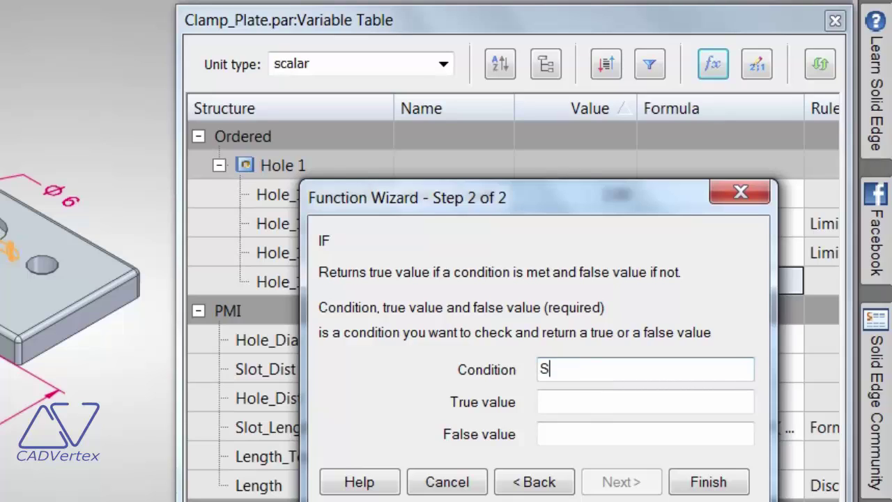
{"action": "type", "text": "lot_Leng"}
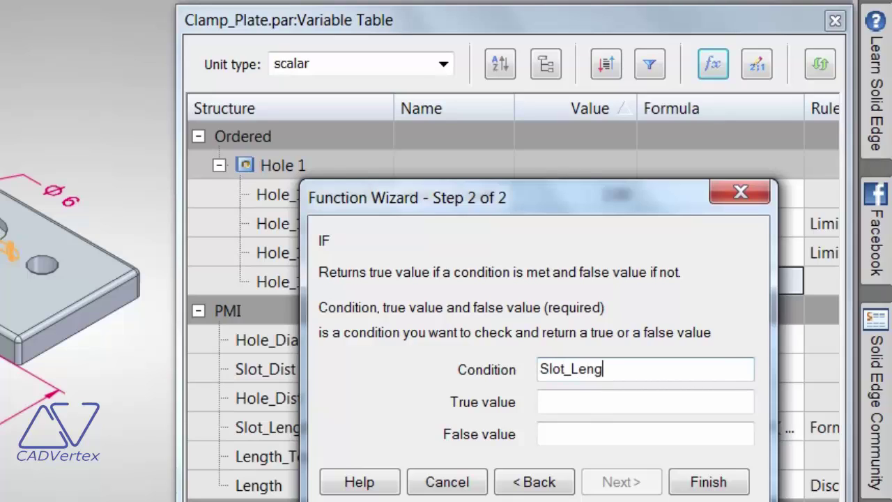
{"action": "type", "text": "th > 35"}
{"action": "key", "text": "Tab"}
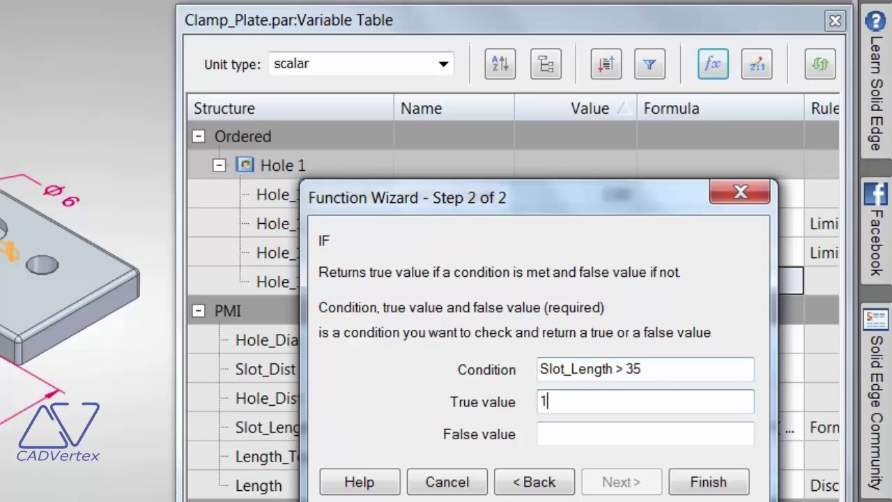
{"action": "left_click", "coordinate": [540, 433]}
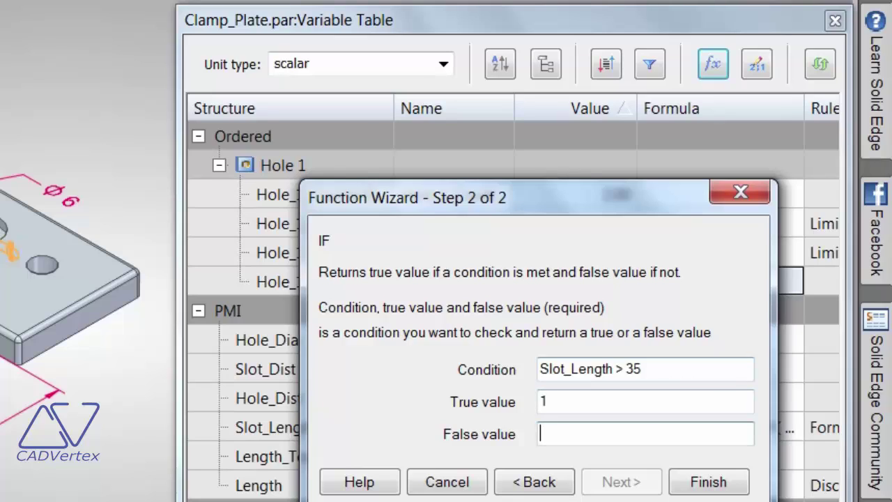
{"action": "type", "text": "0"}
{"action": "left_click", "coordinate": [719, 482]}
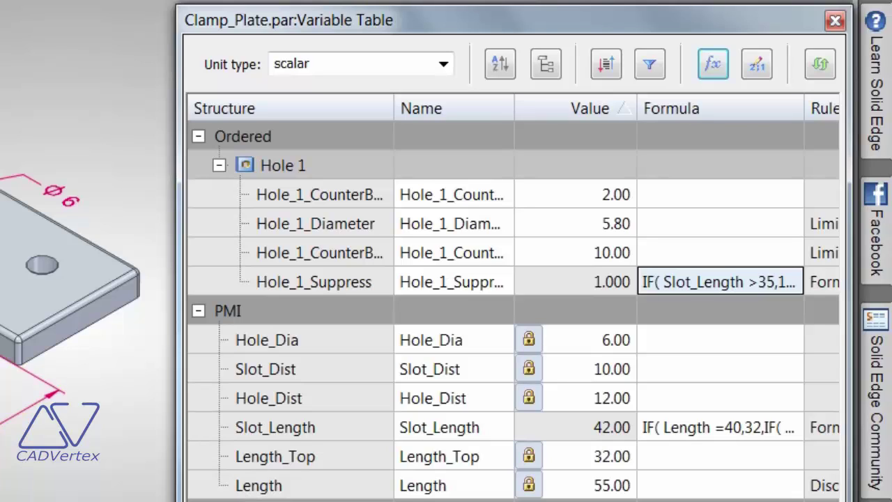
{"action": "left_click_drag", "start_coordinate": [803, 108], "coordinate": [821, 108]}
{"action": "left_click", "coordinate": [700, 286]}
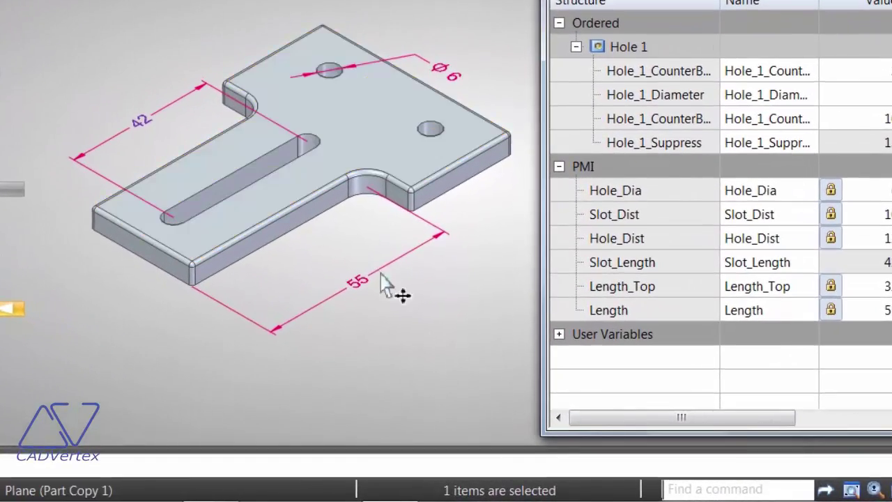
Set the plate's Length dimension to 40 mm to test the hole's suppression formula.
{"action": "left_click", "coordinate": [359, 282]}
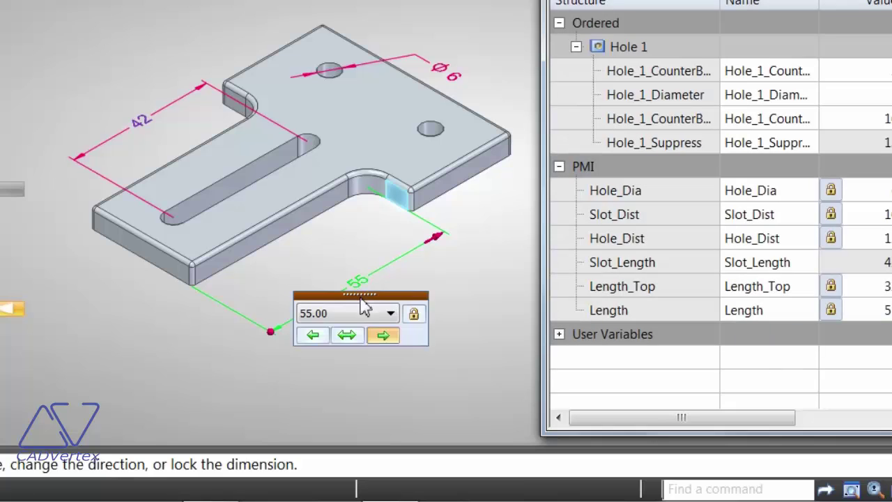
{"action": "left_click", "coordinate": [362, 313]}
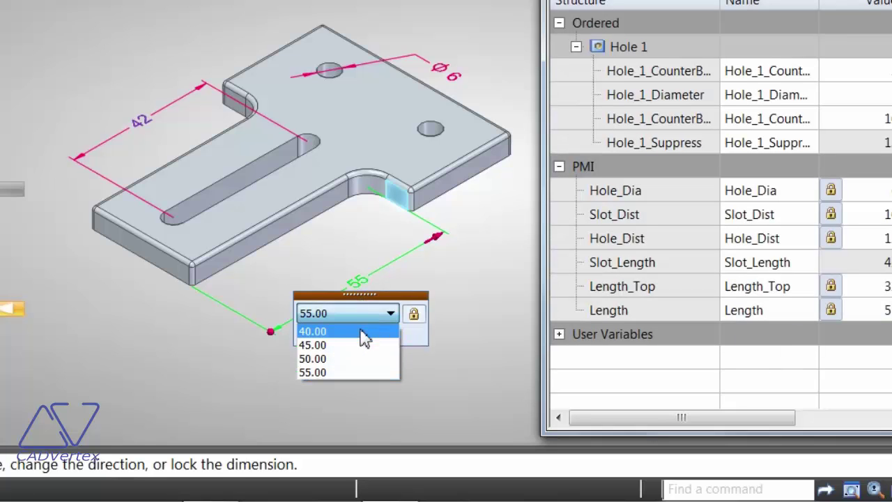
{"action": "left_click", "coordinate": [366, 337]}
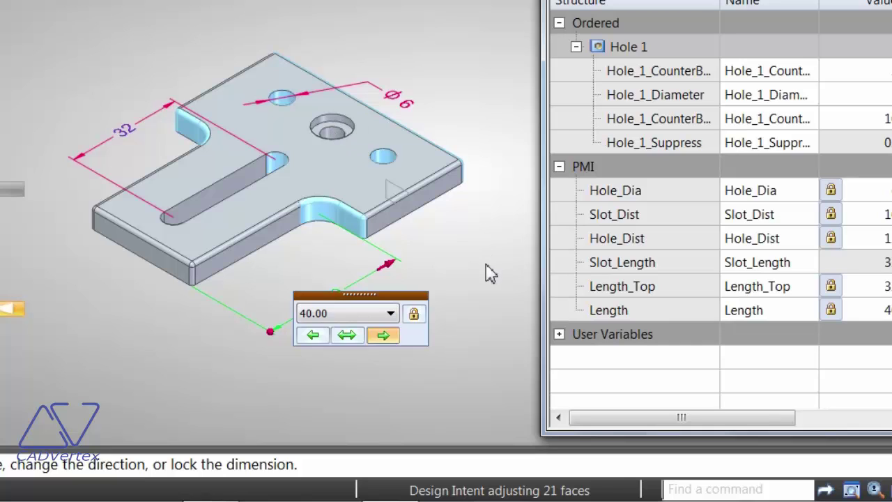
Test Hole 1's conditional suppression by setting the plate's Length dimension to 45, 50 and 55 mm in turn.
{"action": "left_click", "coordinate": [391, 313]}
{"action": "left_click", "coordinate": [388, 344]}
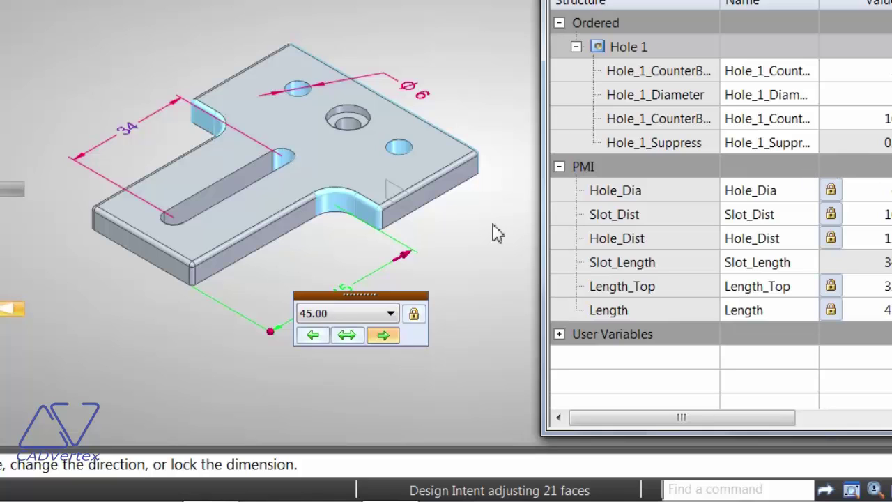
{"action": "left_click", "coordinate": [390, 313]}
{"action": "left_click", "coordinate": [361, 358]}
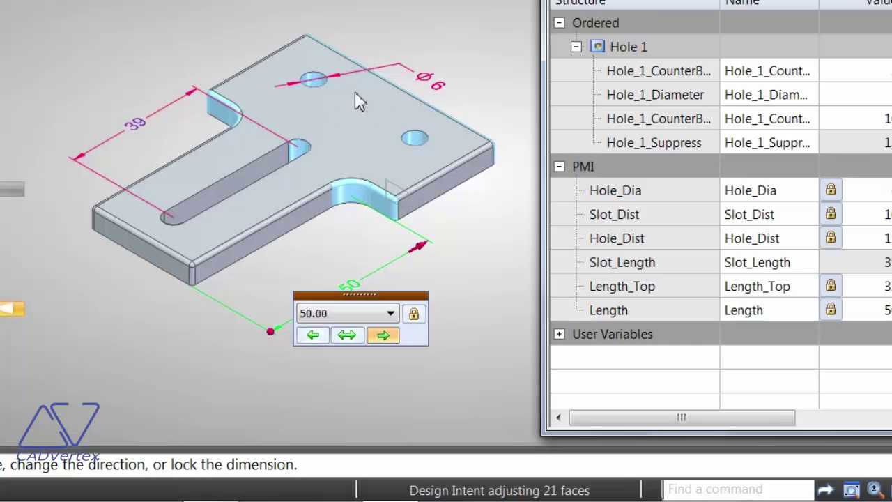
{"action": "left_click", "coordinate": [371, 317]}
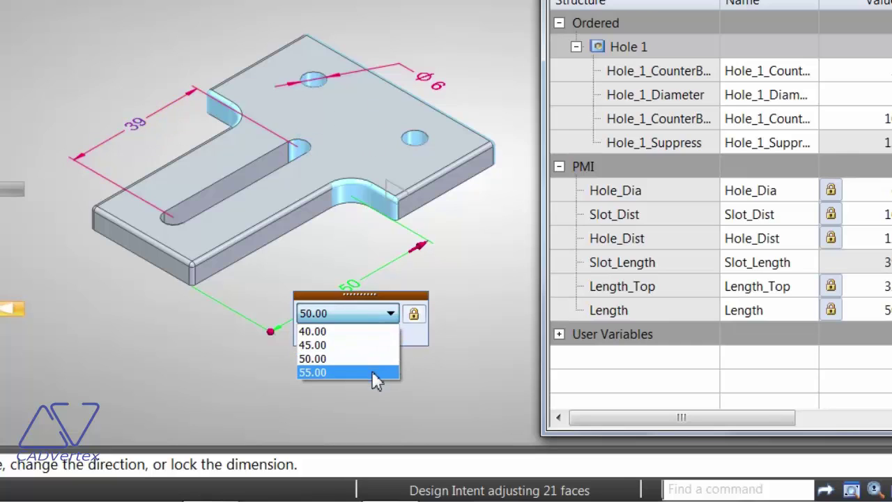
{"action": "left_click", "coordinate": [373, 373]}
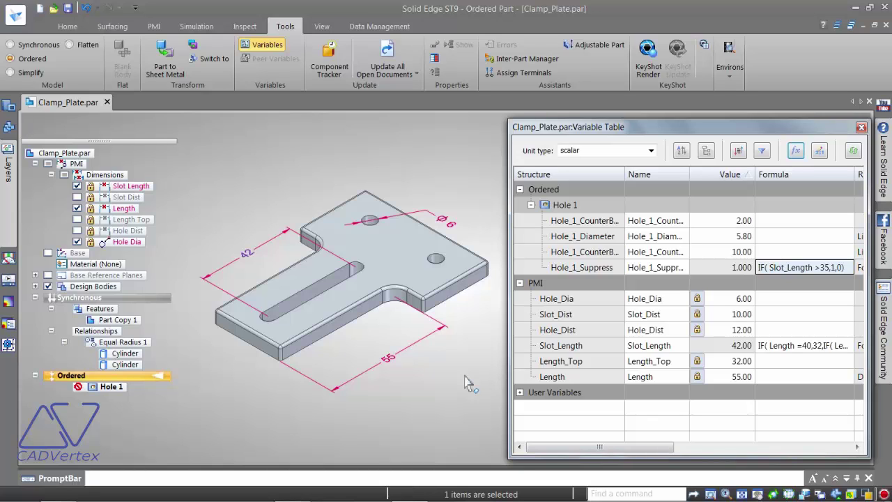
{"action": "left_click", "coordinate": [467, 354]}
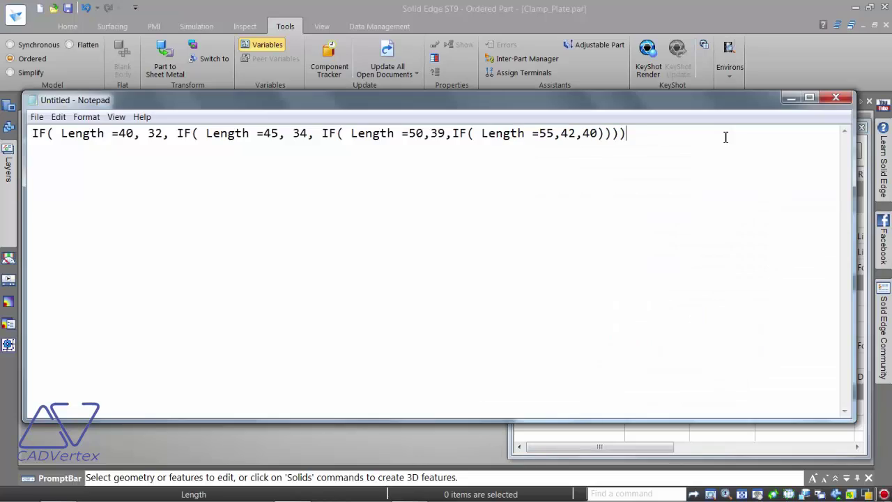
In Notepad, duplicate the nested IF formula for Length on a new line below the original.
{"action": "key", "text": "Return"}
{"action": "key", "text": "Return"}
{"action": "type", "text": "IF( Length =40, 32, IF( Length =45, 34, IF( Length =50,39,IF( Length =55,42,40))))"}
{"action": "left_click", "coordinate": [532, 163]}
{"action": "left_click", "coordinate": [403, 163]}
{"action": "left_click", "coordinate": [148, 163]}
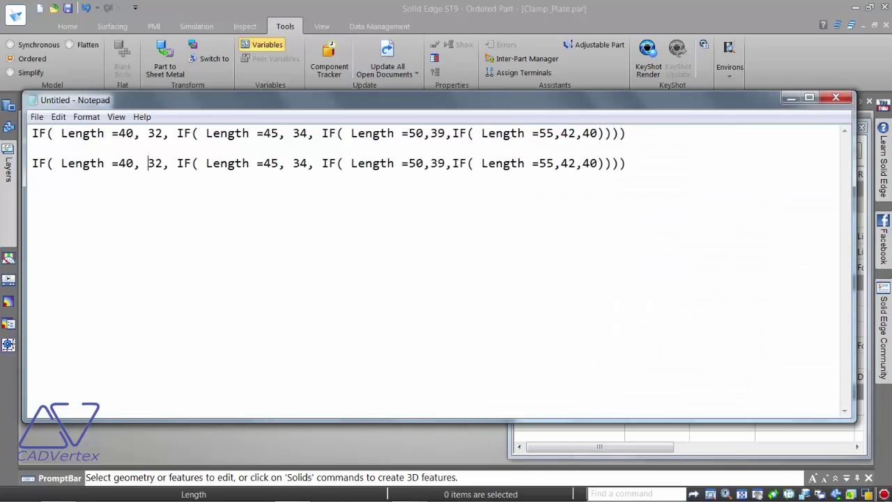
{"action": "left_click", "coordinate": [60, 163]}
{"action": "left_click", "coordinate": [112, 163]}
{"action": "left_click", "coordinate": [148, 163]}
Switch to Solid Edge, select the hole diameter dimension, and return to the formula in Notepad.
{"action": "key", "text": "alt+Tab"}
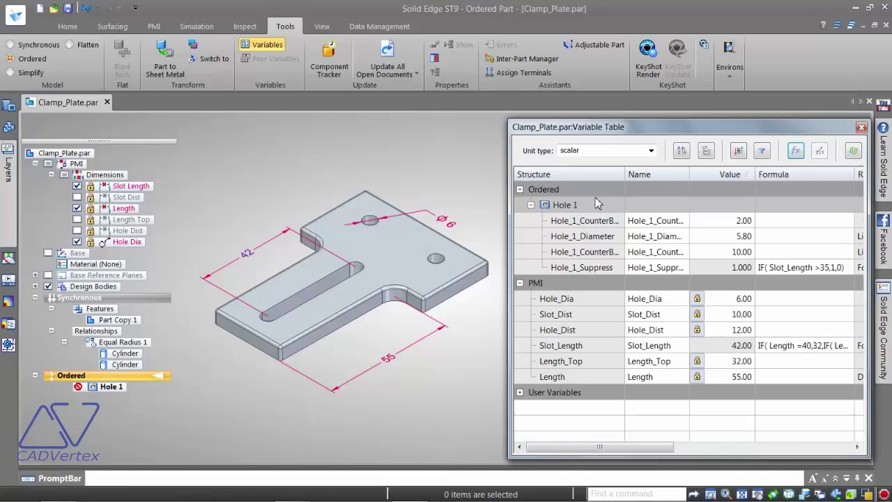
{"action": "left_click", "coordinate": [450, 233]}
{"action": "key", "text": "alt+Tab"}
In the copied formula, change the results for lengths 40, 45 and 50 to 8, 6 and 4.
{"action": "key", "text": "ctrl+Left"}
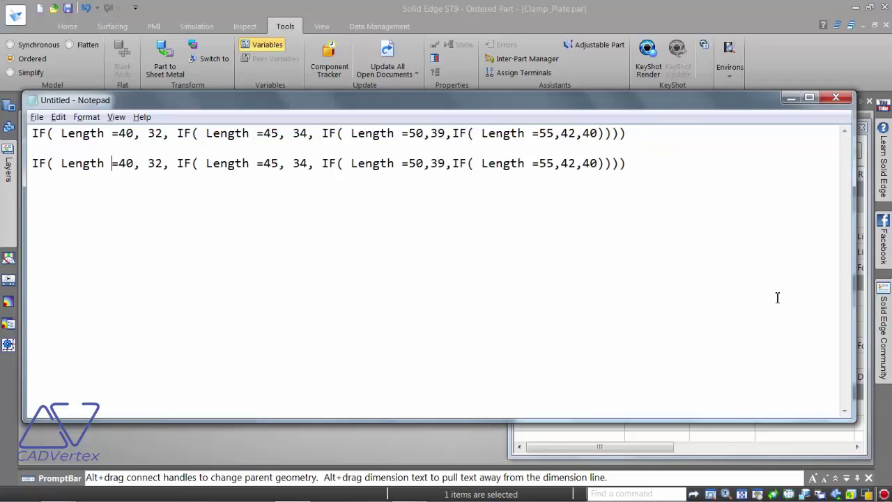
{"action": "key", "text": "ctrl+Right"}
{"action": "key", "text": "shift+Right"}
{"action": "key", "text": "shift+Right"}
{"action": "type", "text": "8"}
{"action": "key", "text": "shift+Right"}
{"action": "key", "text": "shift+Right"}
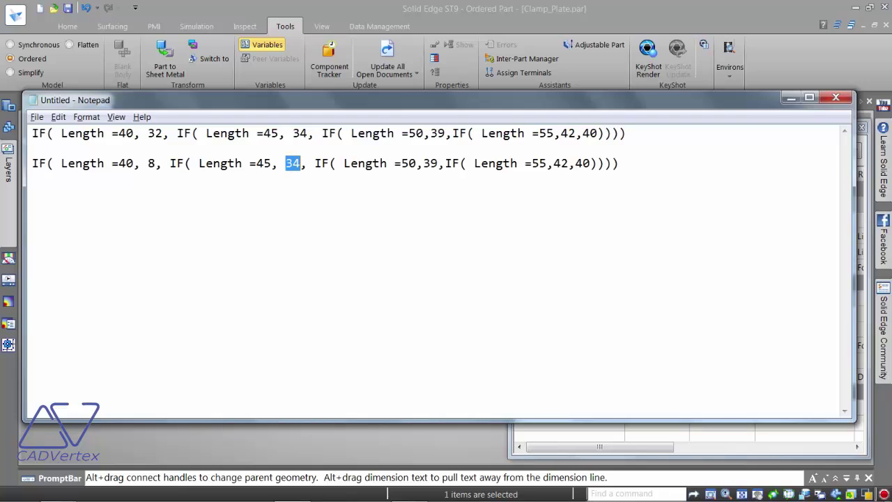
{"action": "type", "text": "6"}
{"action": "key", "text": "ctrl+Right"}
{"action": "key", "text": "ctrl+Right"}
{"action": "key", "text": "ctrl+Right"}
{"action": "key", "text": "ctrl+Right"}
{"action": "key", "text": "ctrl+Right"}
{"action": "key", "text": "ctrl+Right"}
{"action": "key", "text": "ctrl+Right"}
{"action": "key", "text": "shift+Right"}
{"action": "key", "text": "shift+Right"}
{"action": "type", "text": "4"}
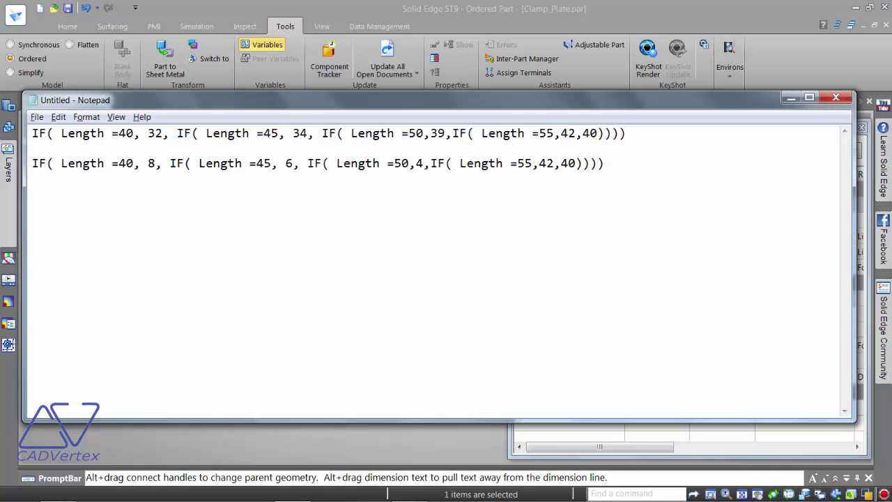
Change the copied formula's result for length 55 and its final fallback value both to 2.
{"action": "key", "text": "Right"}
{"action": "key", "text": "ctrl+Right"}
{"action": "key", "text": "ctrl+Right"}
{"action": "key", "text": "ctrl+Right"}
{"action": "key", "text": "ctrl+Right"}
{"action": "key", "text": "ctrl+Right"}
{"action": "key", "text": "ctrl+Right"}
{"action": "key", "text": "shift+Right"}
{"action": "key", "text": "shift+Right"}
{"action": "type", "text": "2"}
{"action": "key", "text": "shift+Right"}
{"action": "key", "text": "shift+Right"}
{"action": "type", "text": "1"}
{"action": "key", "text": "BackSpace"}
{"action": "type", "text": "2"}
Copy the edited IF formula from Notepad and apply it in Solid Edge as the Hole_Dia variable's rule formula.
{"action": "key", "text": "shift+Home"}
{"action": "key", "text": "ctrl+c"}
{"action": "key", "text": "alt+Tab"}
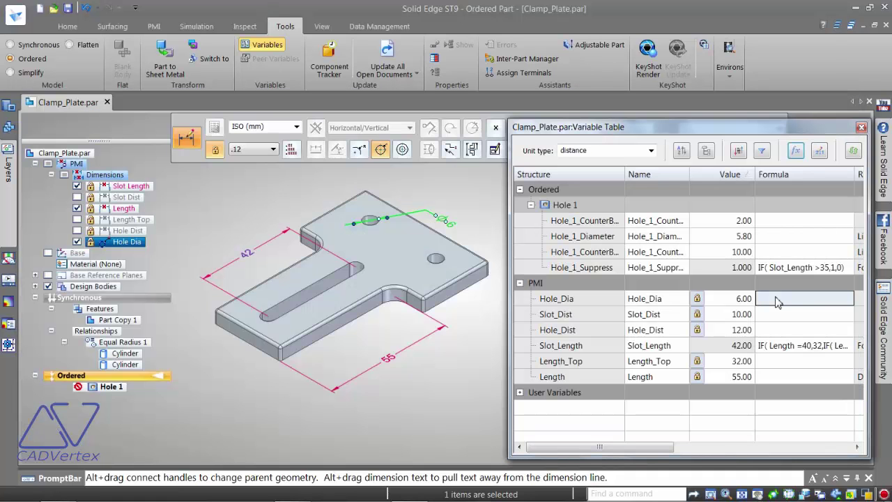
{"action": "right_click", "coordinate": [778, 301]}
{"action": "left_click", "coordinate": [800, 293]}
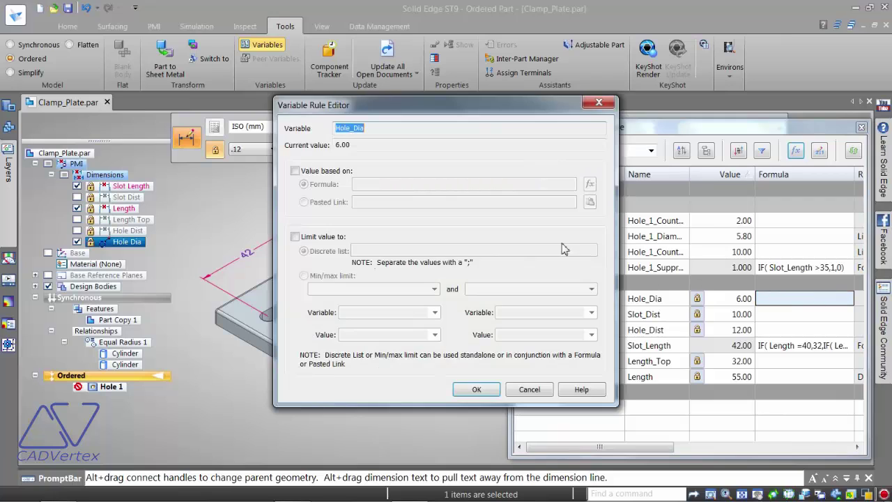
{"action": "left_click", "coordinate": [341, 172]}
{"action": "right_click", "coordinate": [378, 185]}
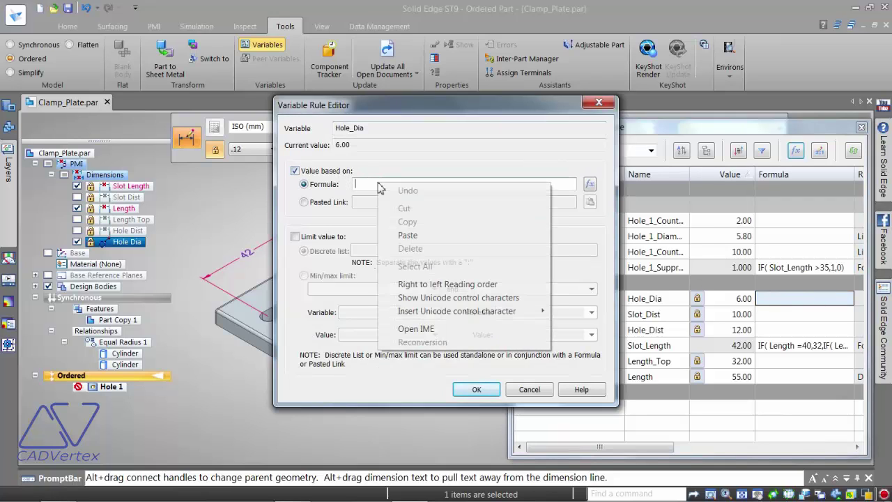
{"action": "left_click", "coordinate": [407, 235]}
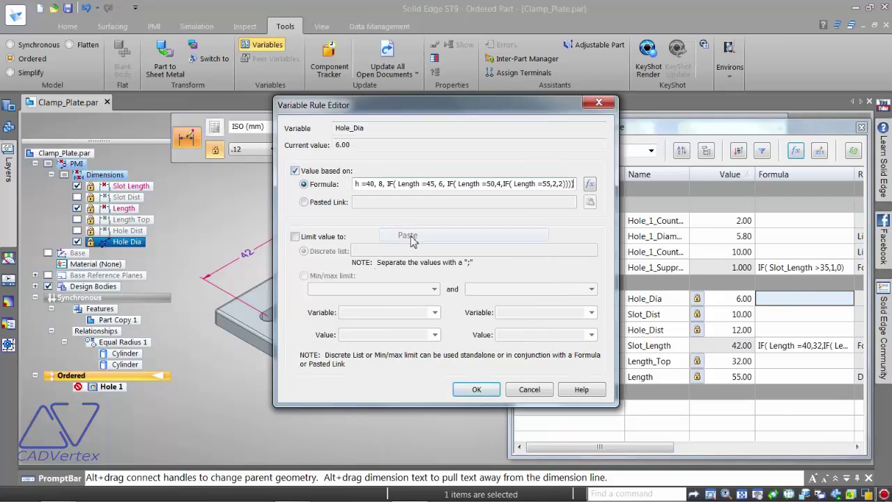
{"action": "left_click", "coordinate": [477, 391]}
Test the hole diameter formula by setting the plate's Length to 40, 45 and 50 mm, and back to 40 mm.
{"action": "left_click", "coordinate": [388, 357]}
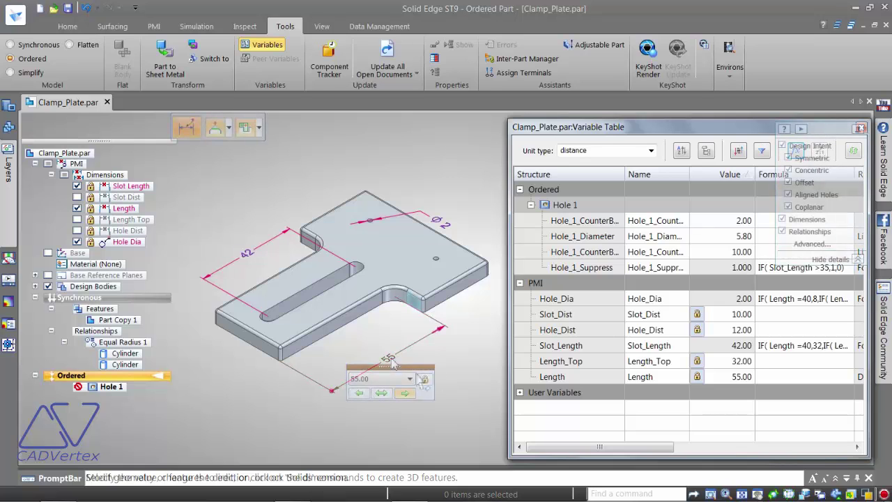
{"action": "left_click", "coordinate": [395, 380]}
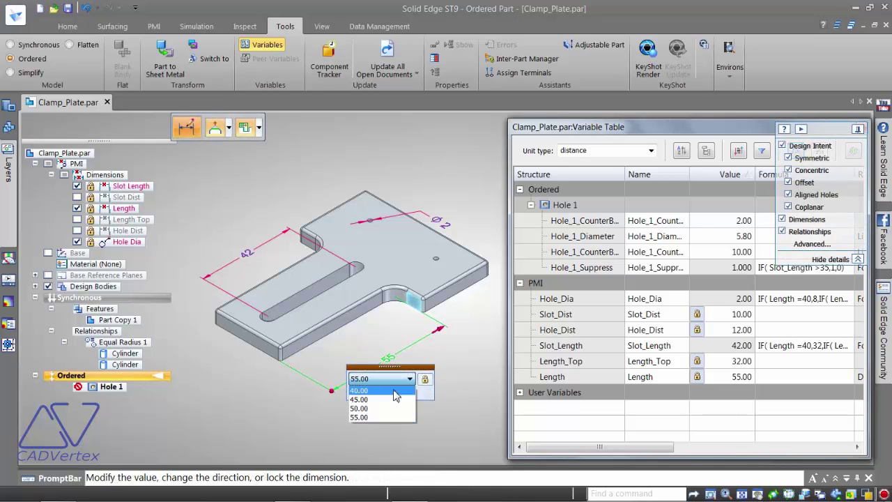
{"action": "left_click", "coordinate": [366, 390]}
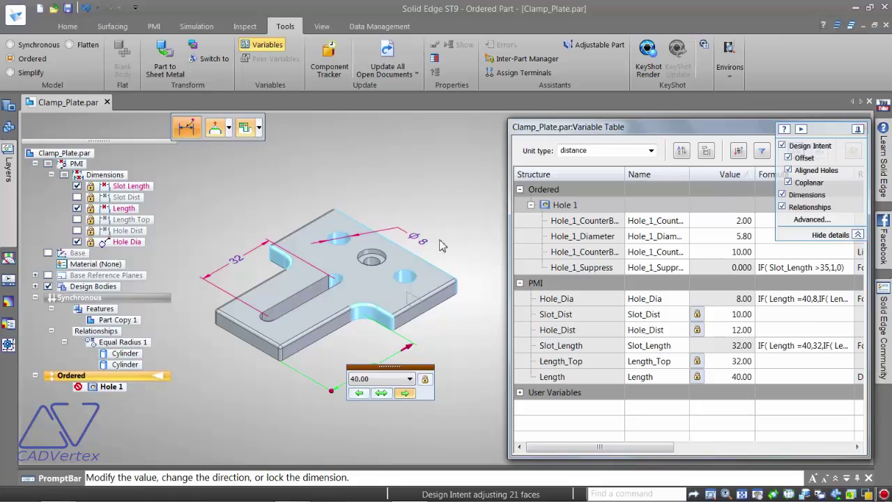
{"action": "left_click", "coordinate": [395, 380]}
{"action": "left_click", "coordinate": [392, 399]}
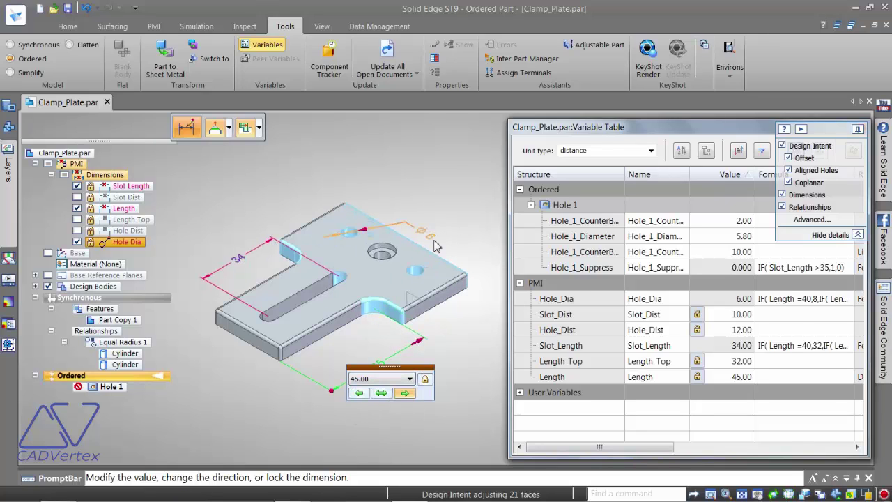
{"action": "left_click", "coordinate": [396, 380]}
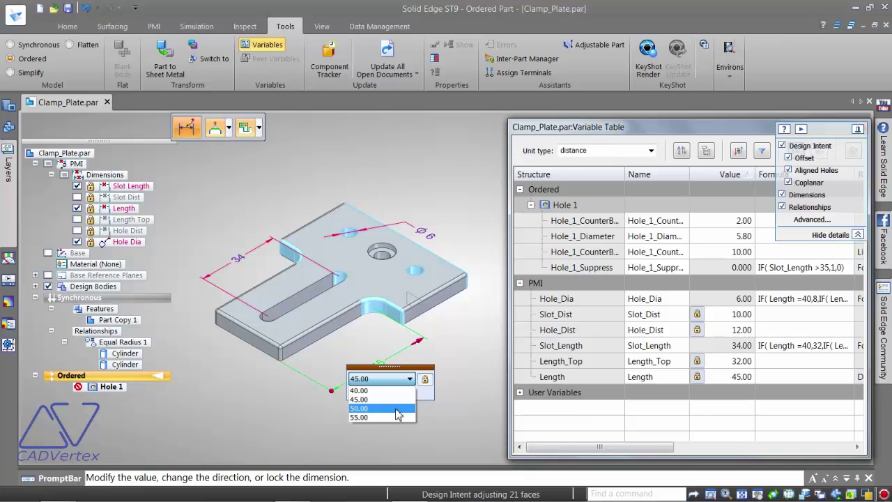
{"action": "left_click", "coordinate": [396, 410]}
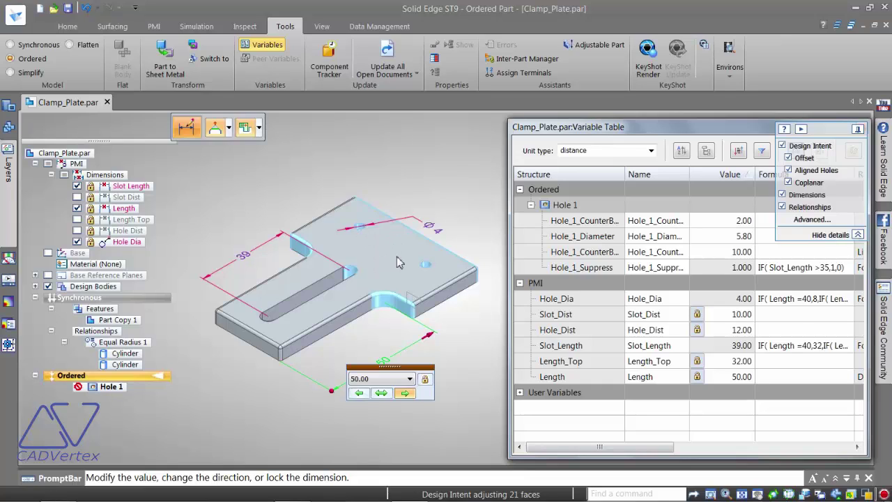
{"action": "left_click", "coordinate": [372, 379]}
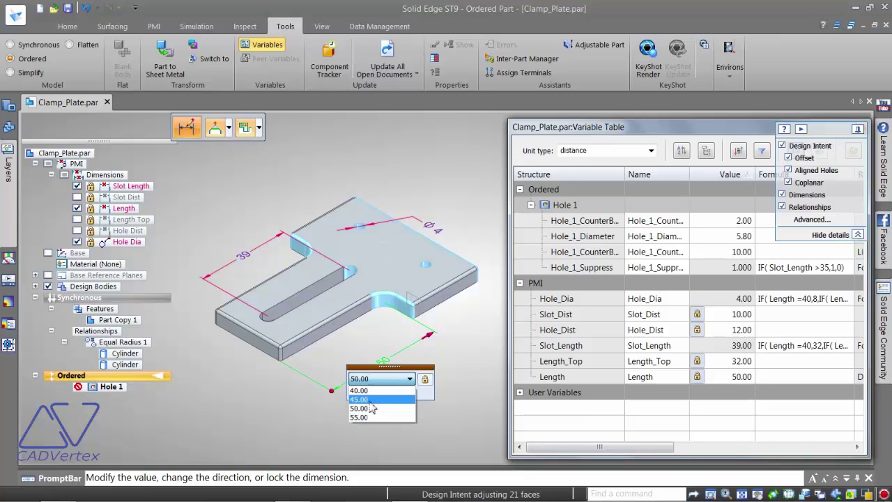
{"action": "left_click", "coordinate": [362, 390]}
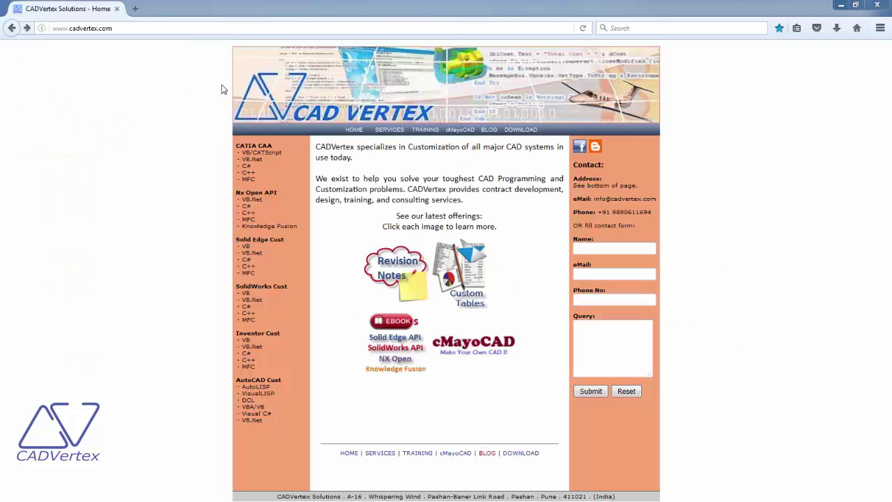
On the CADVertex website, open the Solid Edge Blog and its index of all tips, tutorials and videos.
{"action": "left_click", "coordinate": [490, 130]}
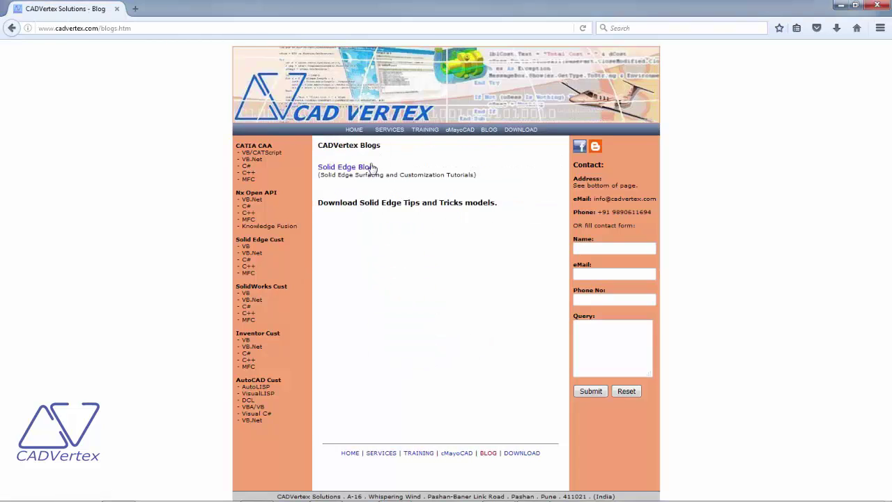
{"action": "left_click", "coordinate": [364, 172]}
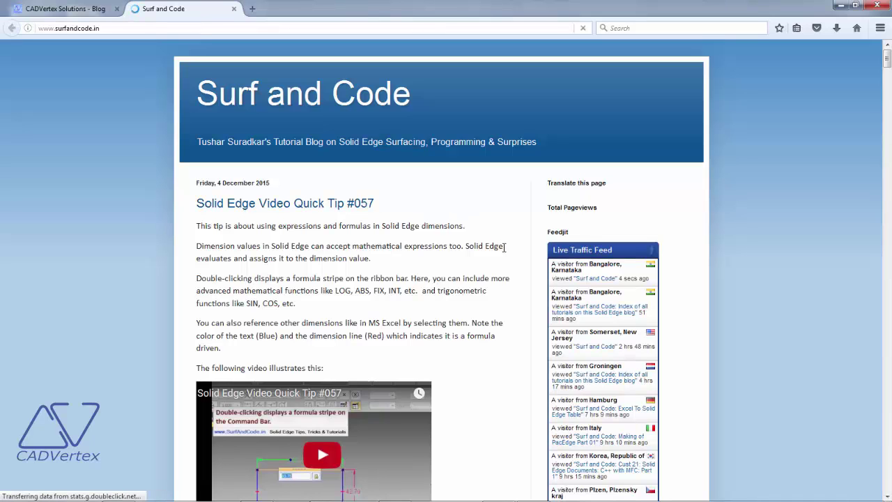
{"action": "scroll", "coordinate": [504, 247], "scroll_direction": "down", "scroll_amount": 5}
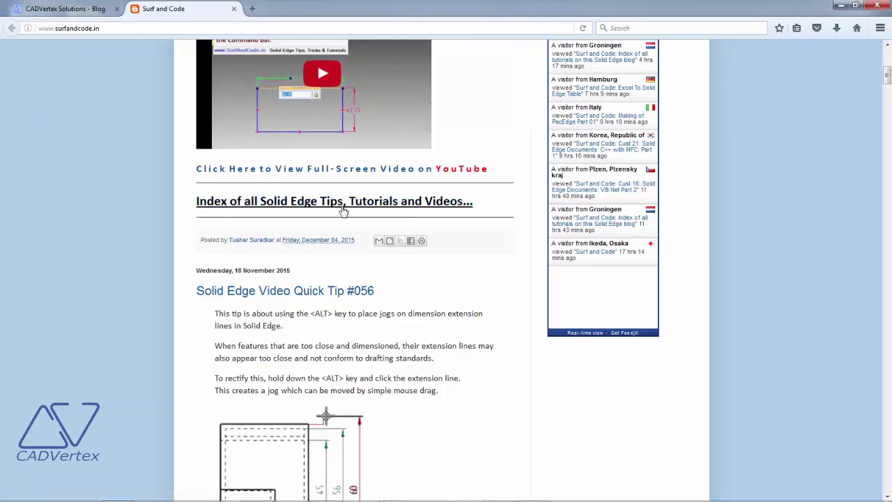
{"action": "scroll", "coordinate": [467, 226], "scroll_direction": "down", "scroll_amount": 10}
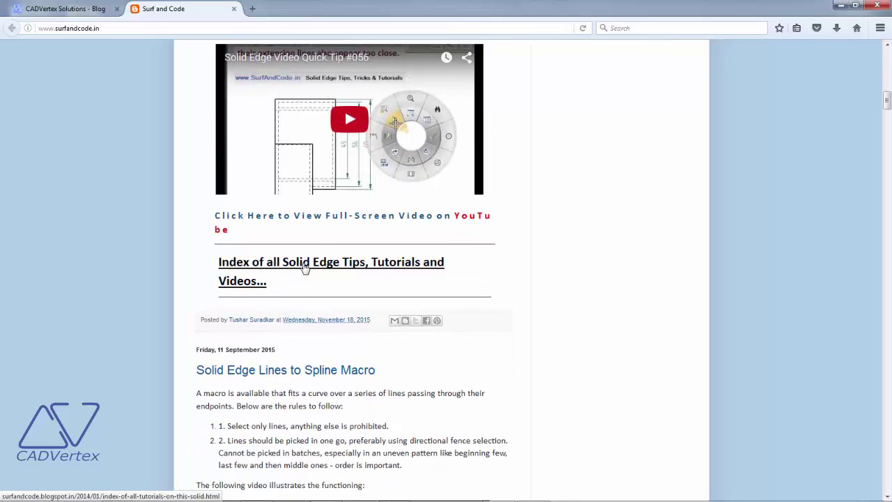
{"action": "left_click", "coordinate": [312, 264]}
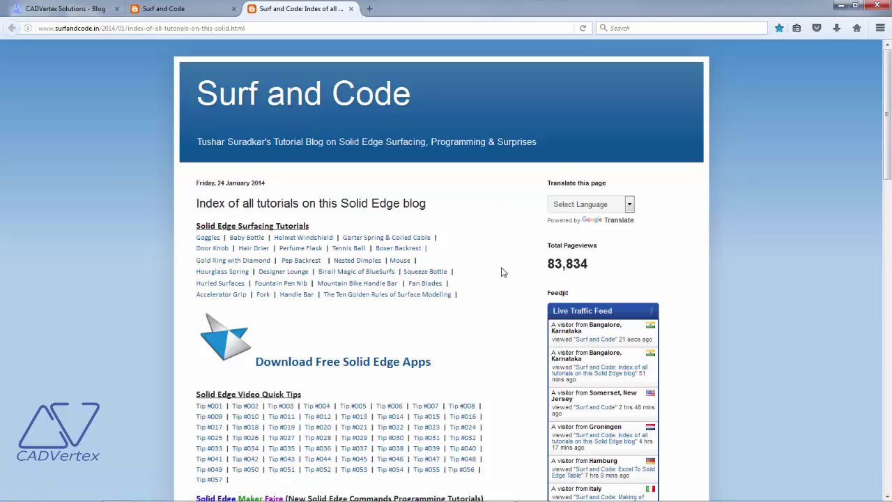
Open Tip #045 from the video quick tips, and follow the Solid Edge Tips and Tricks models download link on the CADVertex blogs page.
{"action": "scroll", "coordinate": [509, 272], "scroll_direction": "down", "scroll_amount": 5}
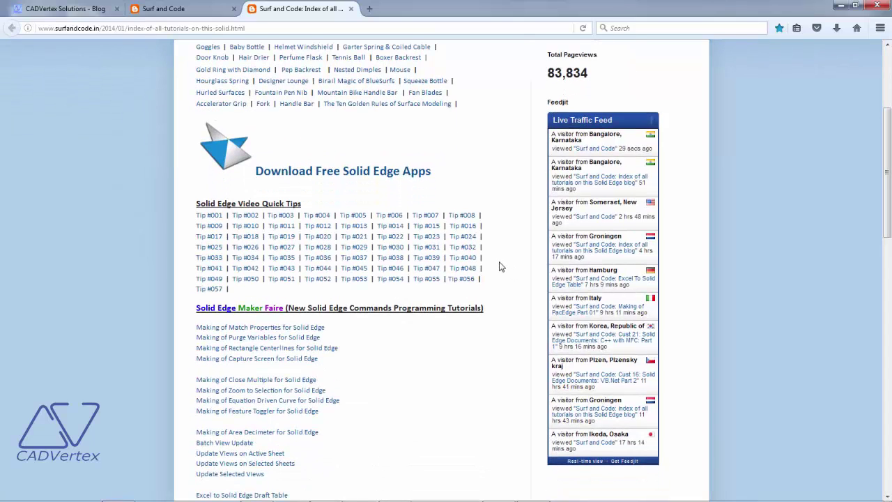
{"action": "left_click", "coordinate": [361, 271]}
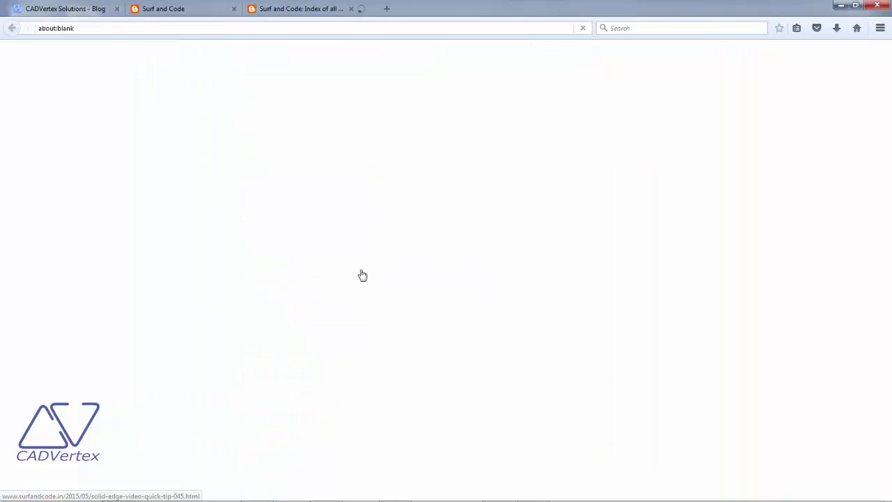
{"action": "key", "text": "ctrl+Tab"}
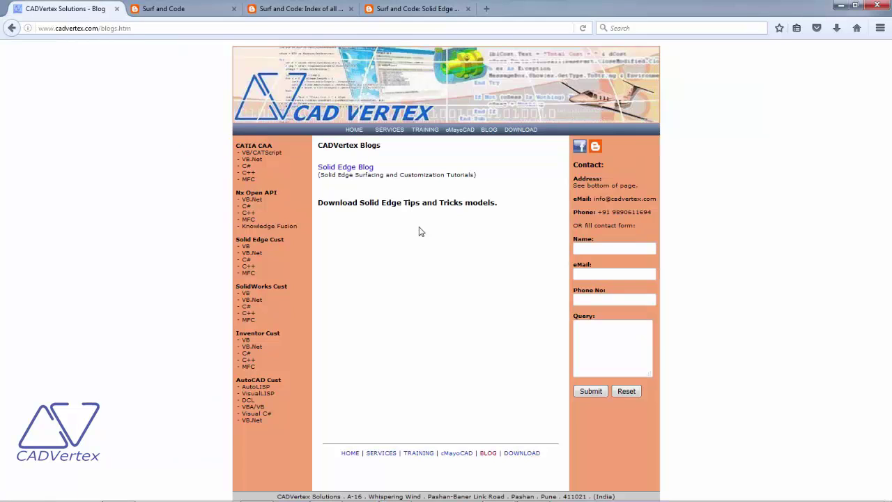
{"action": "left_click", "coordinate": [480, 205]}
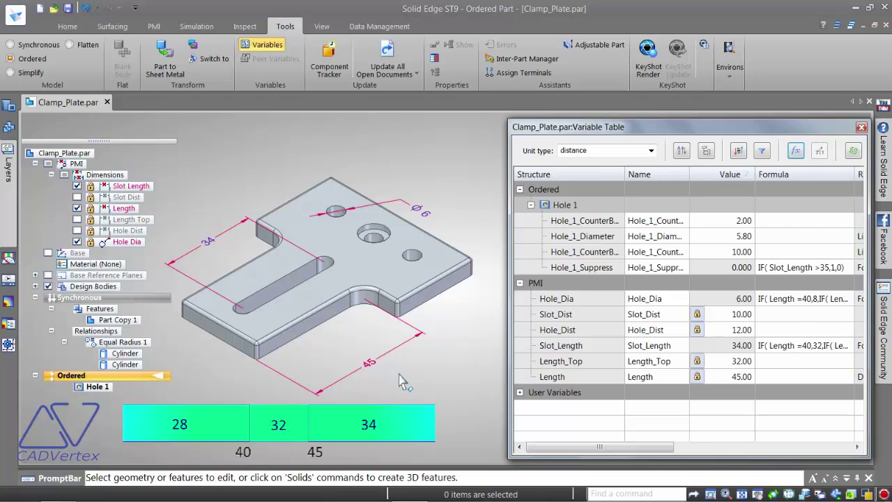
In a new Notepad document, write the formula IF (Length < 40, 28, IF (Length >= 40, IF (length <45, 32, 34), 32)).
{"action": "key", "text": "super+r"}
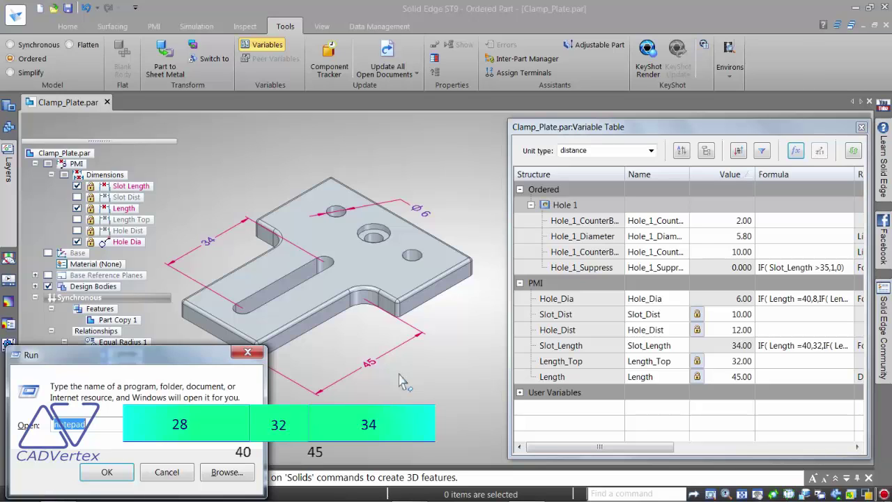
{"action": "key", "text": "Return"}
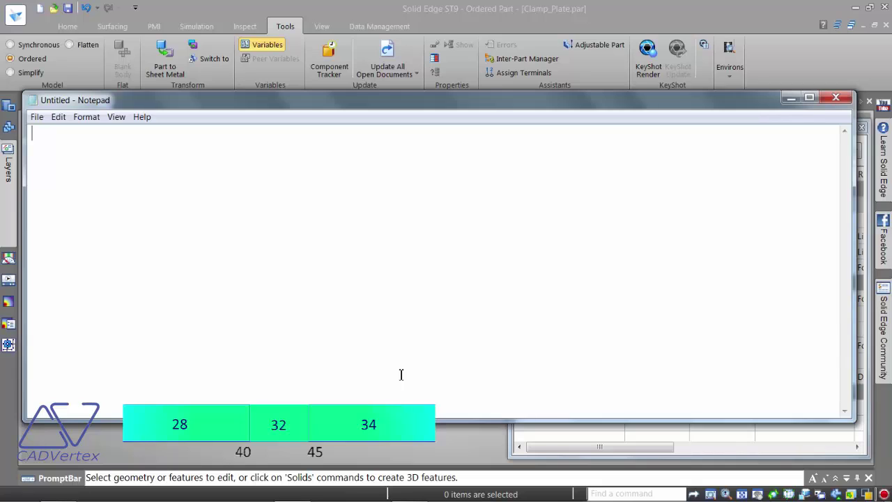
{"action": "type", "text": "IF (Length <"}
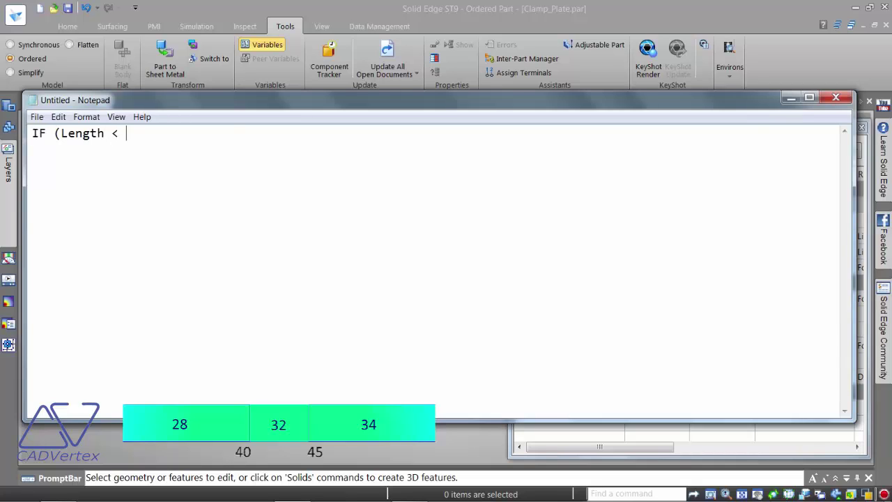
{"action": "type", "text": " 40, 28, IF (Length"}
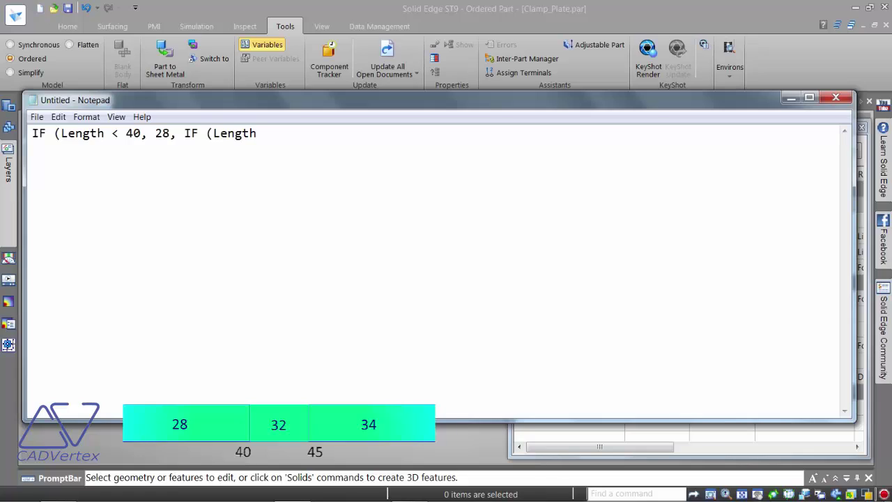
{"action": "type", "text": " >= 40, IF (length"}
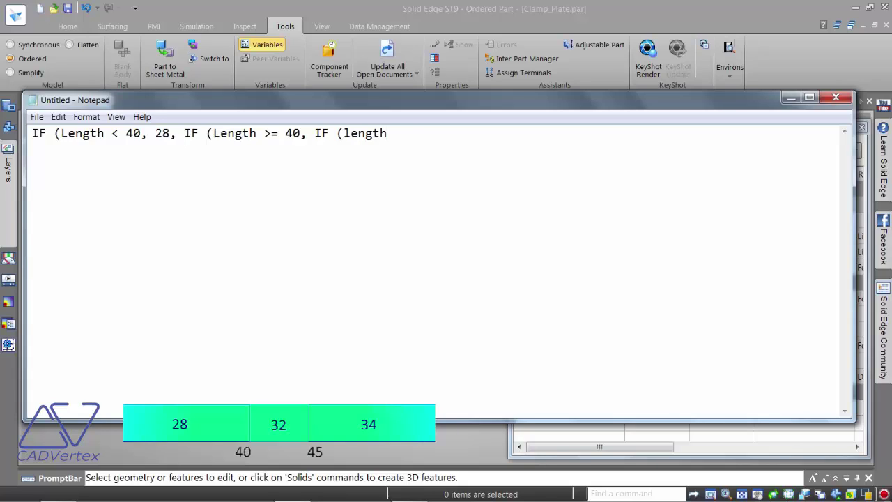
{"action": "type", "text": " <45, 32, 34), 32))"}
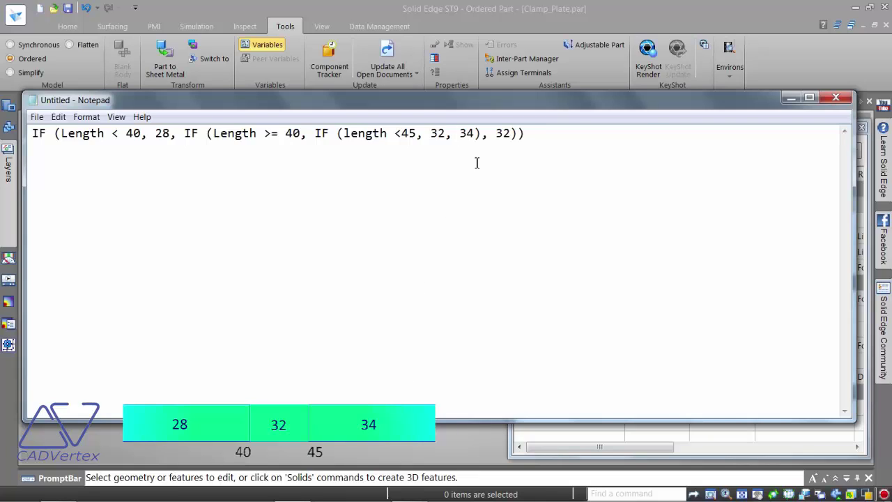
Review the formula's first condition, its 28 result, the nested range conditions and the 32 and 34 results.
{"action": "double_click", "coordinate": [502, 134]}
{"action": "double_click", "coordinate": [438, 138]}
{"action": "left_click_drag", "start_coordinate": [62, 133], "coordinate": [143, 135]}
{"action": "left_click", "coordinate": [159, 133]}
{"action": "double_click", "coordinate": [161, 134]}
{"action": "left_click_drag", "start_coordinate": [184, 134], "coordinate": [483, 140]}
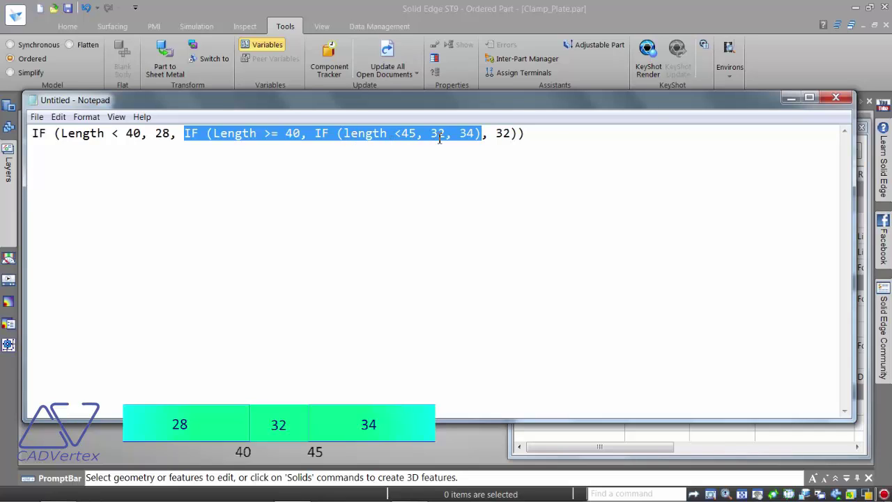
{"action": "double_click", "coordinate": [465, 133]}
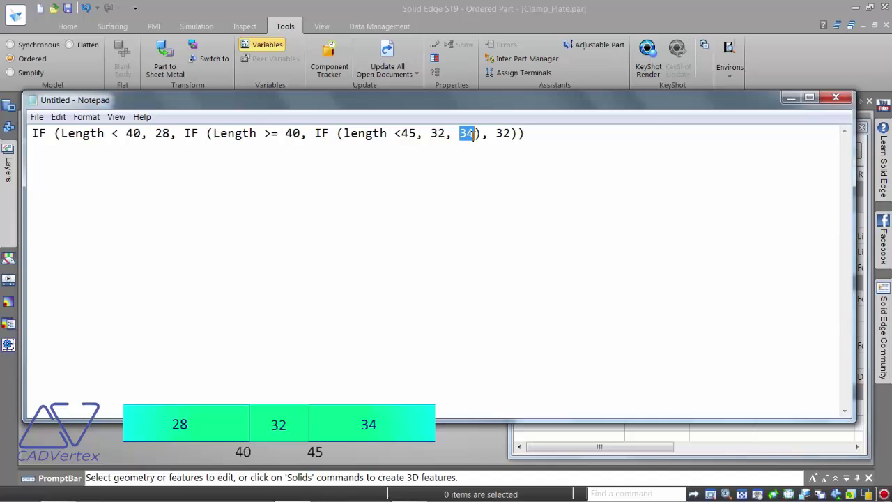
Copy the whole range formula from Notepad and apply it in Solid Edge as the Slot_Length variable's formula.
{"action": "key", "text": "ctrl+a"}
{"action": "right_click", "coordinate": [56, 135]}
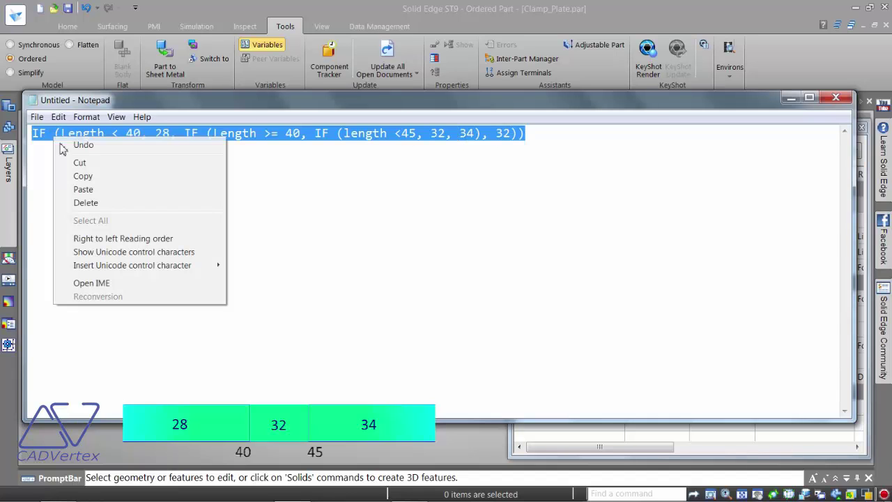
{"action": "left_click", "coordinate": [87, 177]}
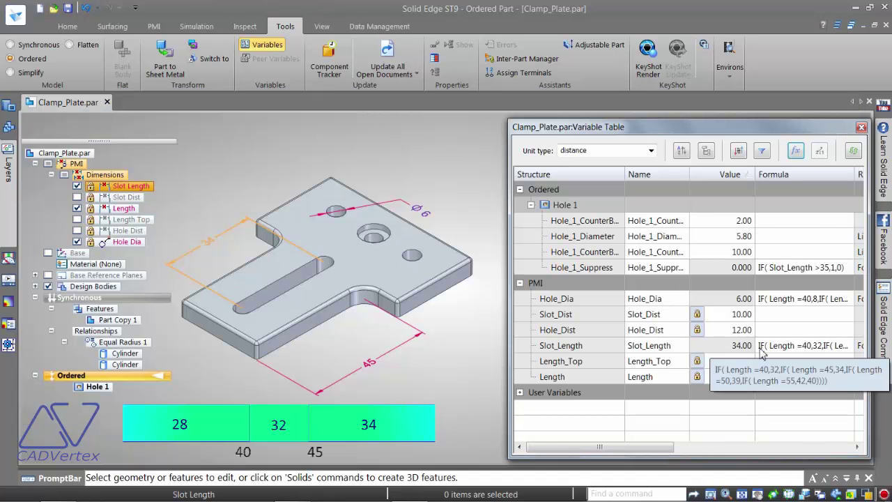
{"action": "left_click", "coordinate": [767, 345]}
{"action": "key", "text": "ctrl+v"}
{"action": "key", "text": "Return"}
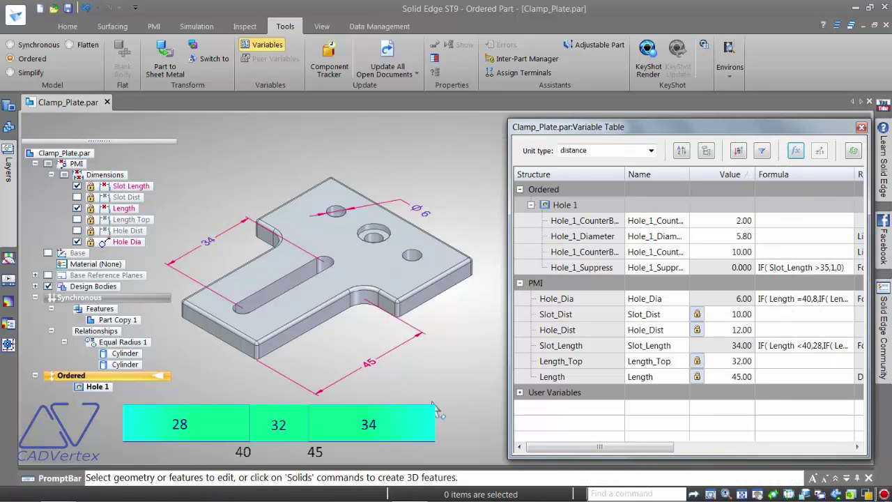
Remove the discrete list value limit from the Length variable in its variable rule.
{"action": "left_click", "coordinate": [373, 368]}
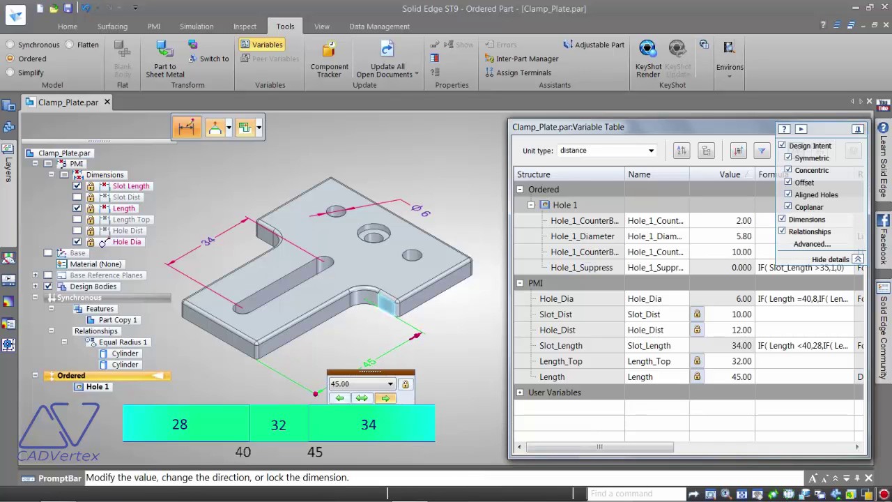
{"action": "left_click", "coordinate": [412, 363]}
{"action": "left_click", "coordinate": [774, 375]}
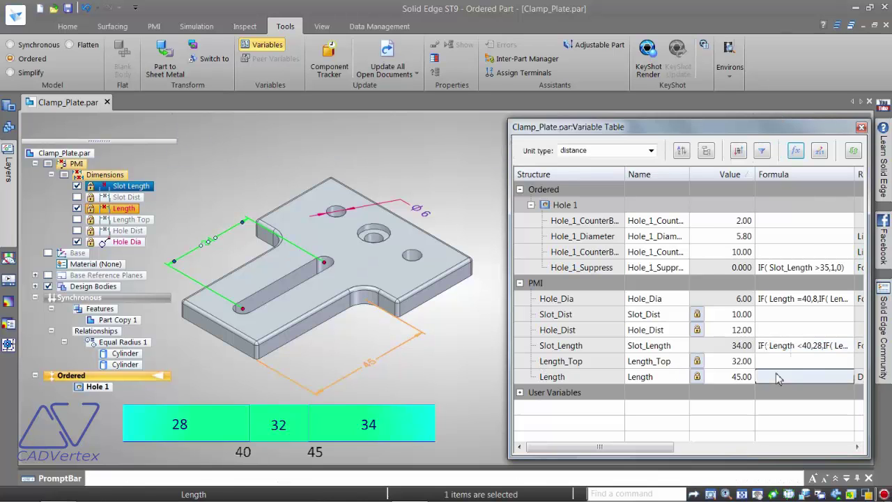
{"action": "right_click", "coordinate": [770, 375]}
{"action": "left_click", "coordinate": [809, 373]}
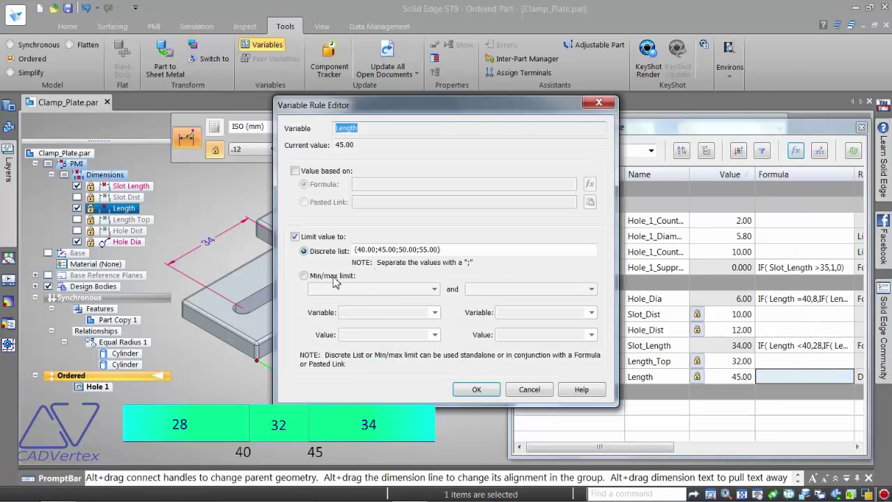
{"action": "left_click", "coordinate": [312, 238]}
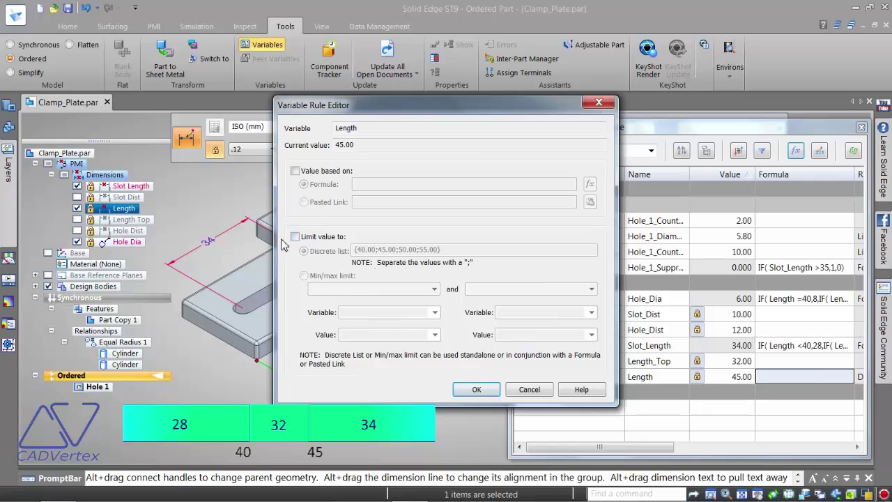
{"action": "left_click", "coordinate": [477, 390]}
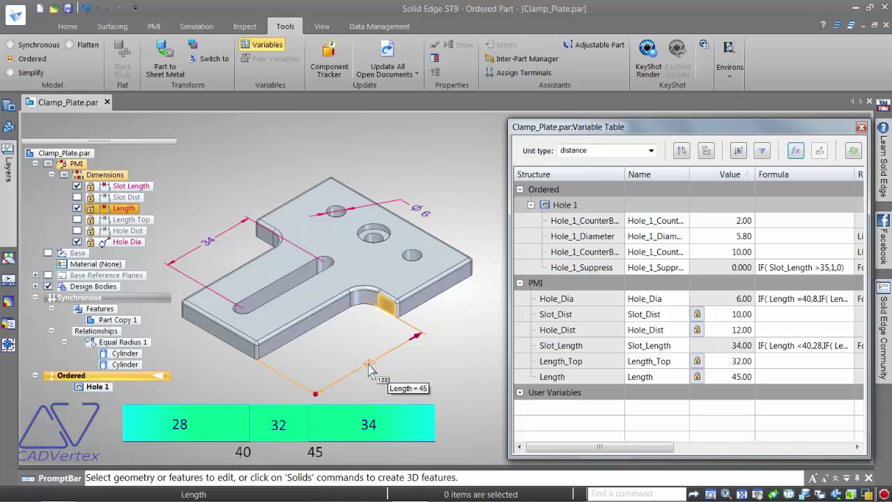
Test the slot length range formula by setting the plate's Length to 39, 42.6 and 48 mm.
{"action": "left_click", "coordinate": [369, 372]}
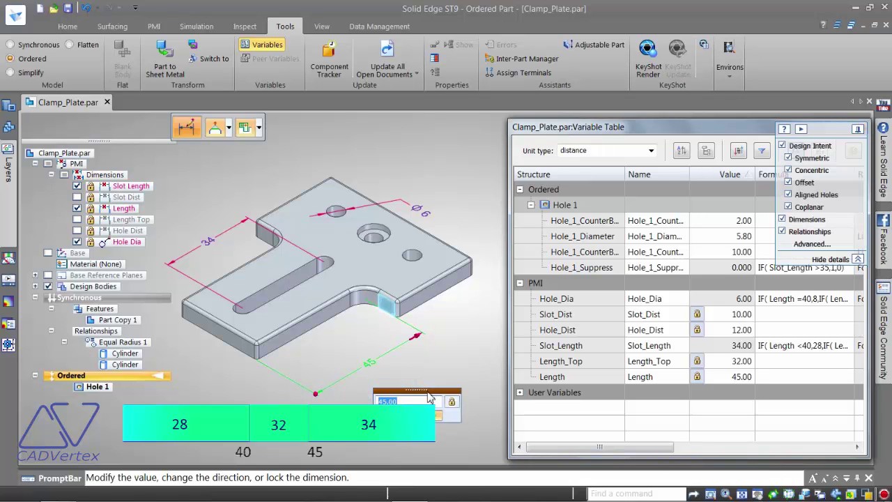
{"action": "type", "text": "39"}
{"action": "key", "text": "Return"}
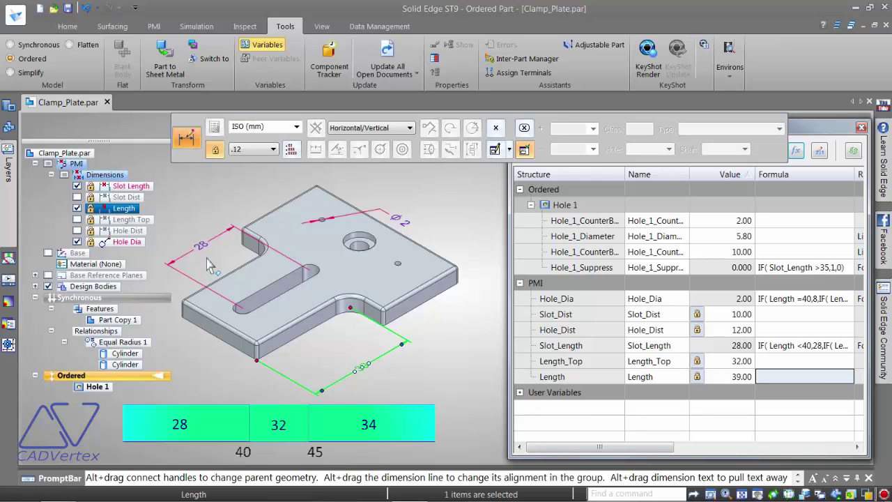
{"action": "left_click", "coordinate": [361, 368]}
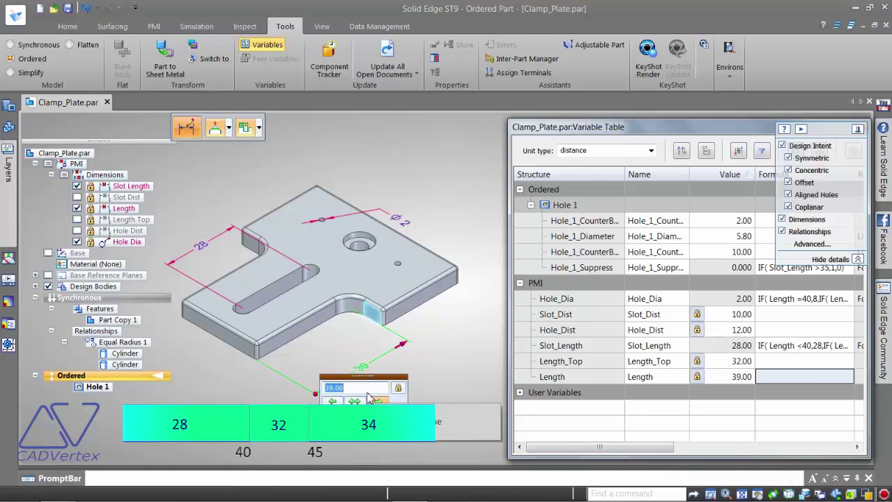
{"action": "type", "text": "42.6"}
{"action": "key", "text": "Return"}
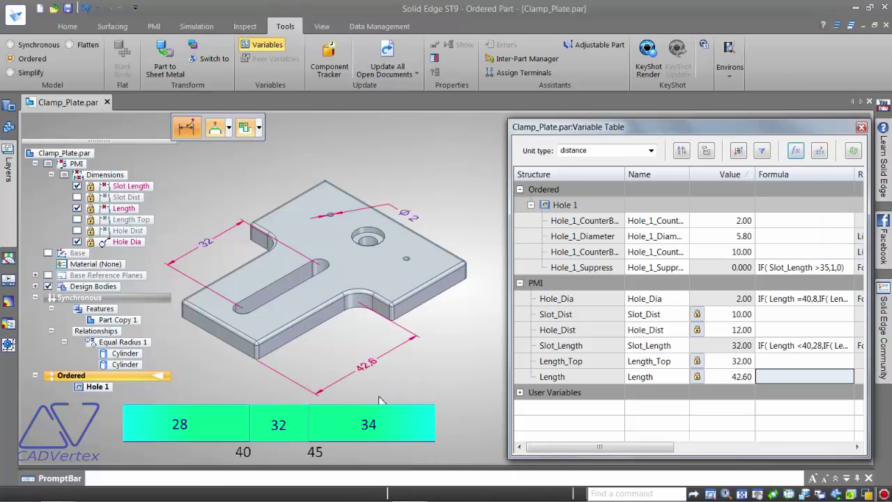
{"action": "left_click", "coordinate": [380, 402]}
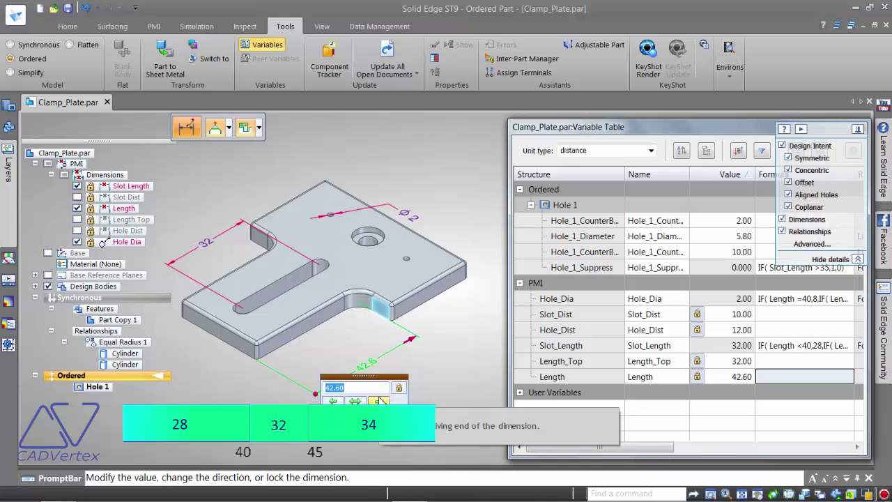
{"action": "type", "text": "48"}
{"action": "key", "text": "Return"}
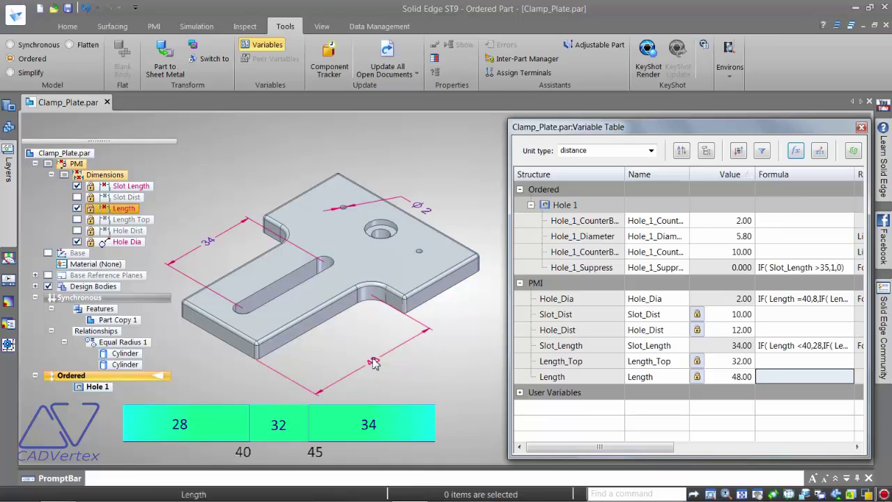